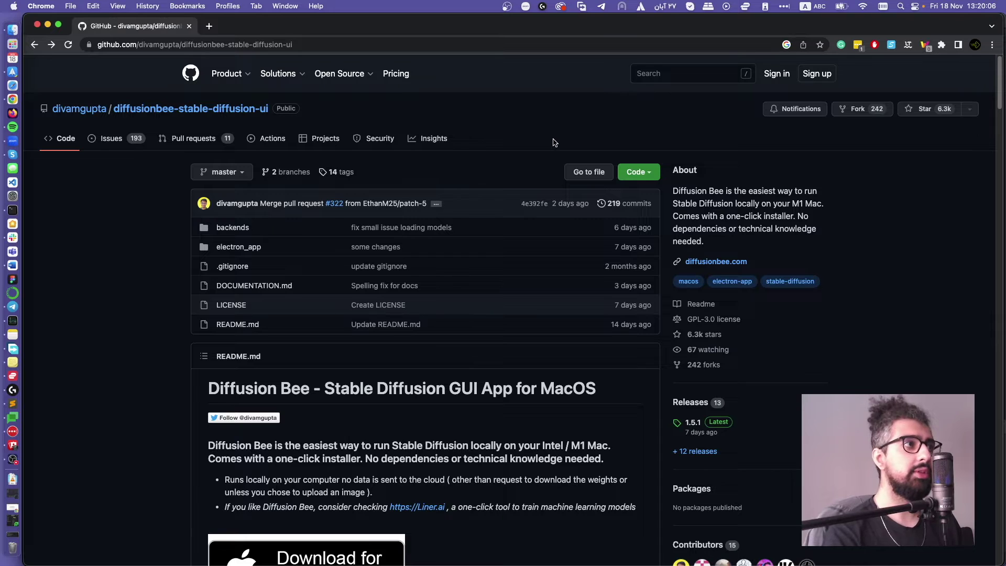
Read through the DiffusionBee repository page, including its file list, README introduction and download section
scroll(523, 174, down, 2)
scroll(523, 174, down, 3)
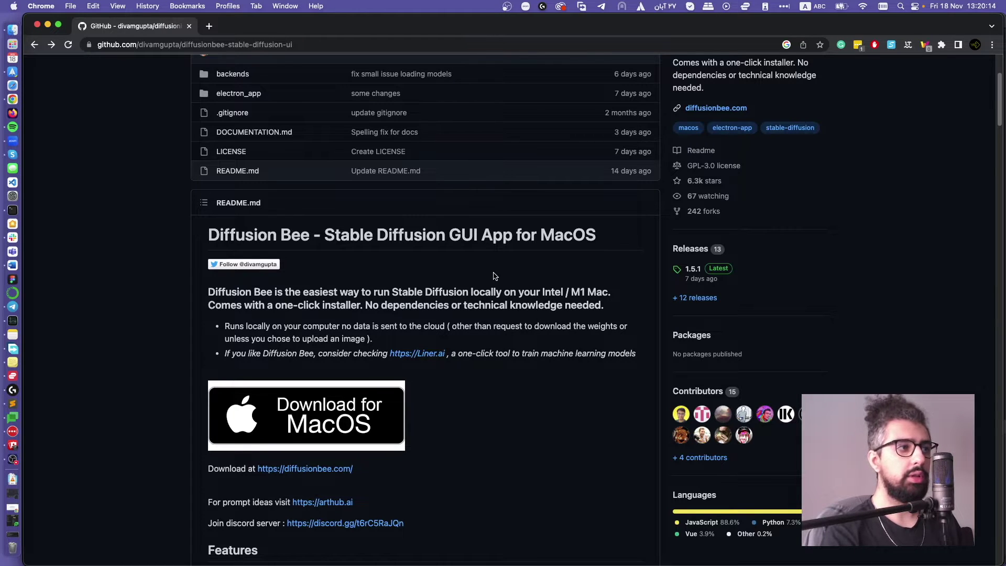
scroll(494, 276, down, 1)
scroll(494, 276, down, 1)
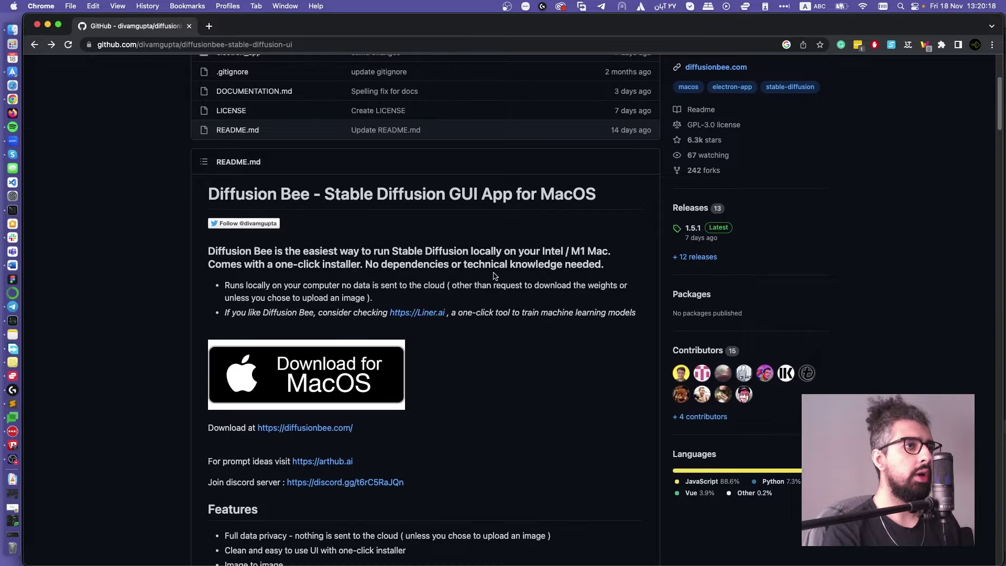
scroll(495, 276, up, 5)
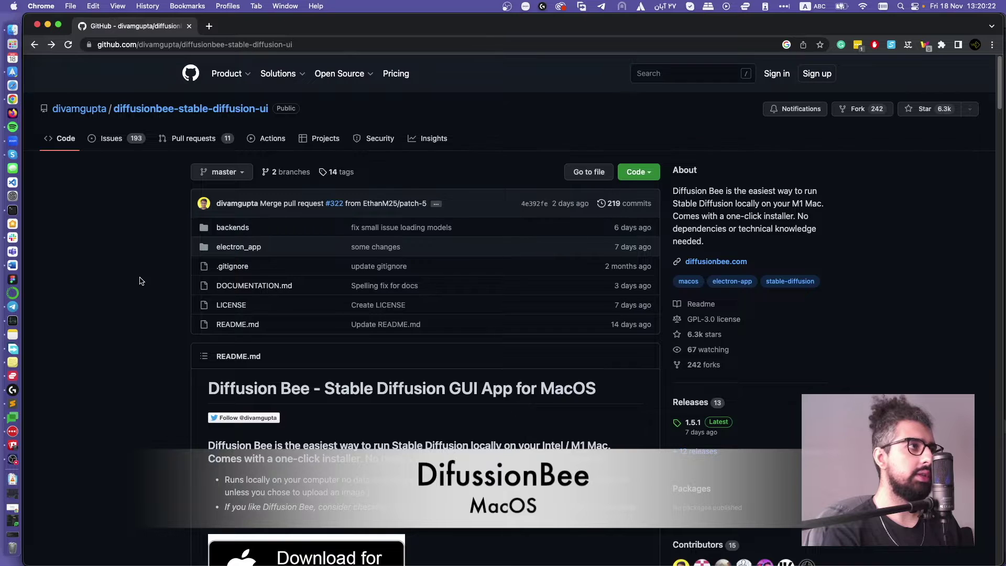
scroll(139, 281, down, 2)
scroll(140, 281, down, 2)
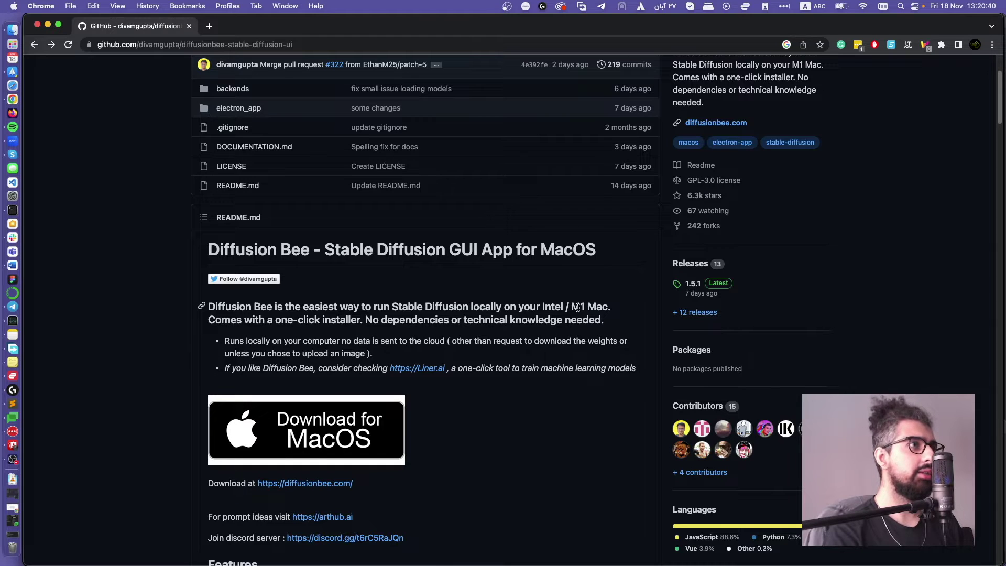
Open the 1.5.1 release and download the DiffusionBee-1.5.1-arm64_MPS_SD1.5_FP16.dmg asset
click(694, 284)
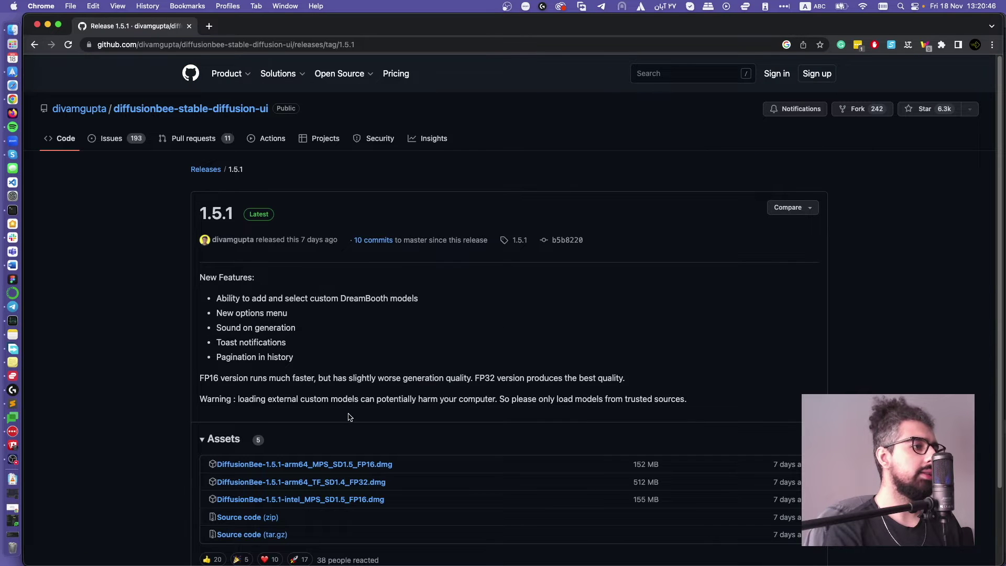
scroll(345, 461, down, 3)
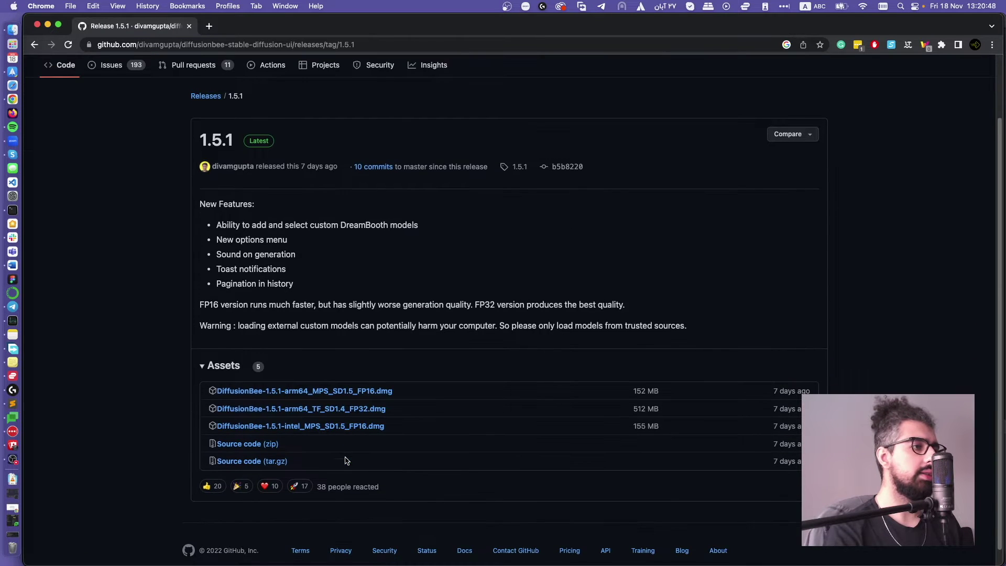
click(360, 393)
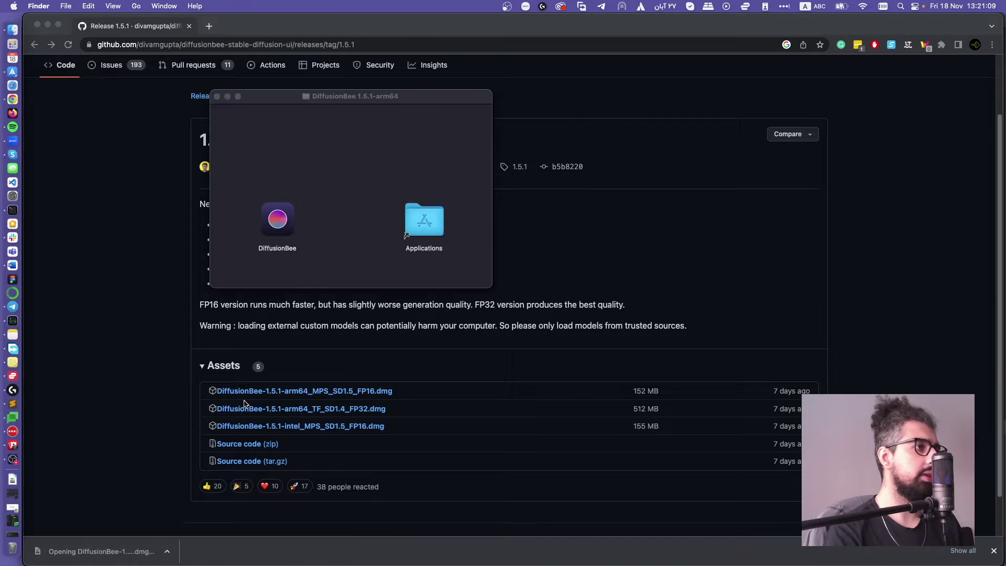
Copy DiffusionBee into the Applications folder and launch it from there, allowing the downloaded app to open
drag(262, 218, 417, 213)
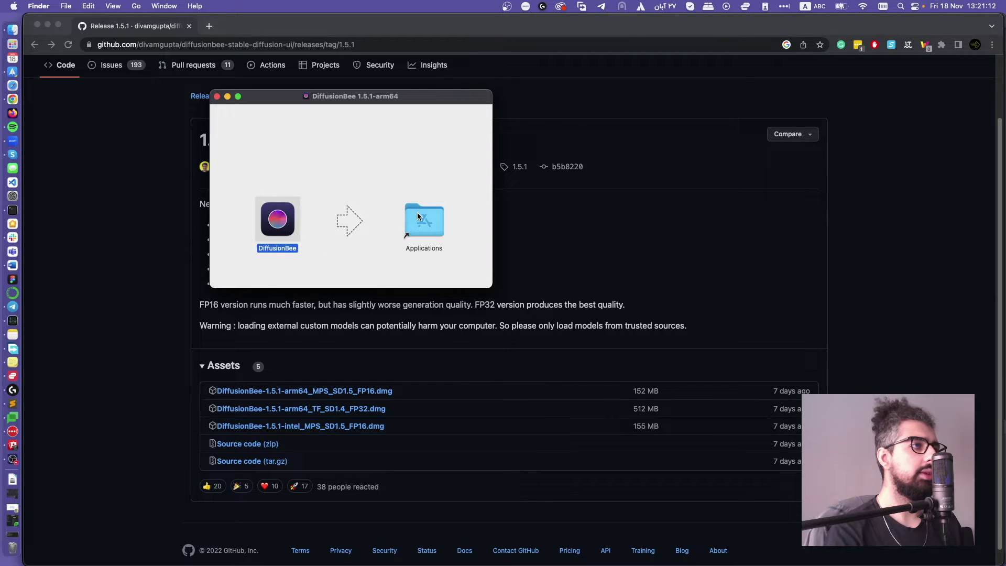
double_click(417, 231)
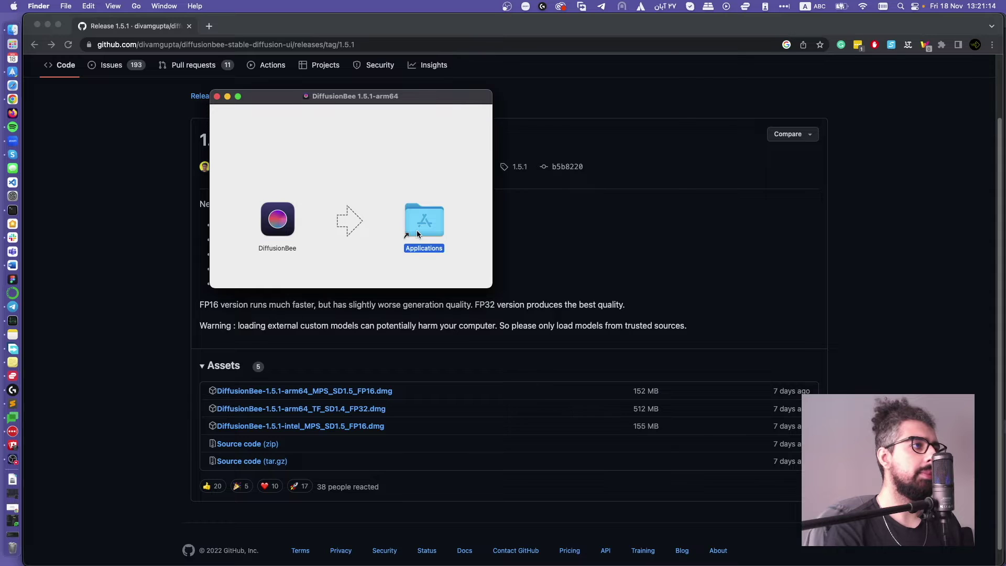
click(333, 166)
text(d)
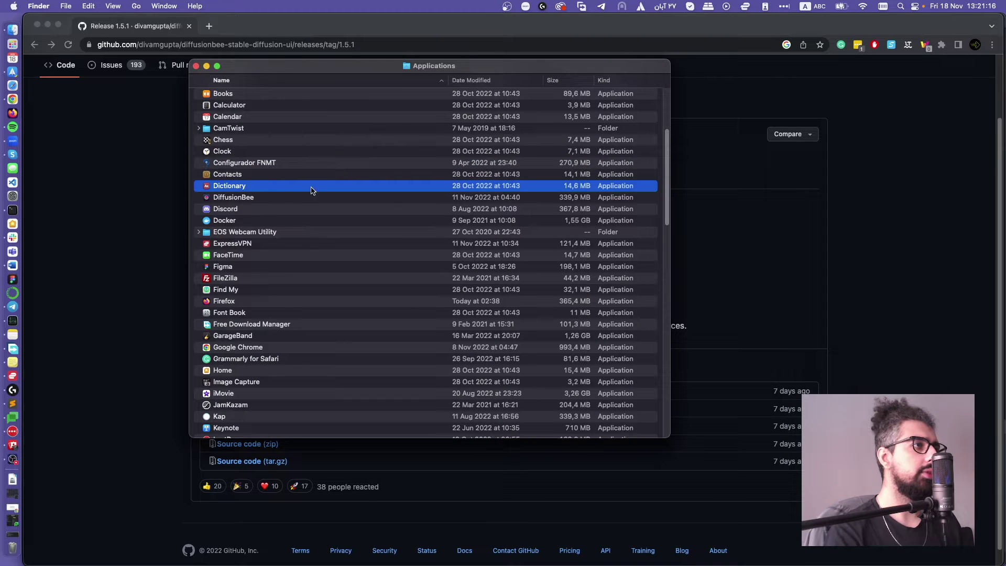
double_click(278, 203)
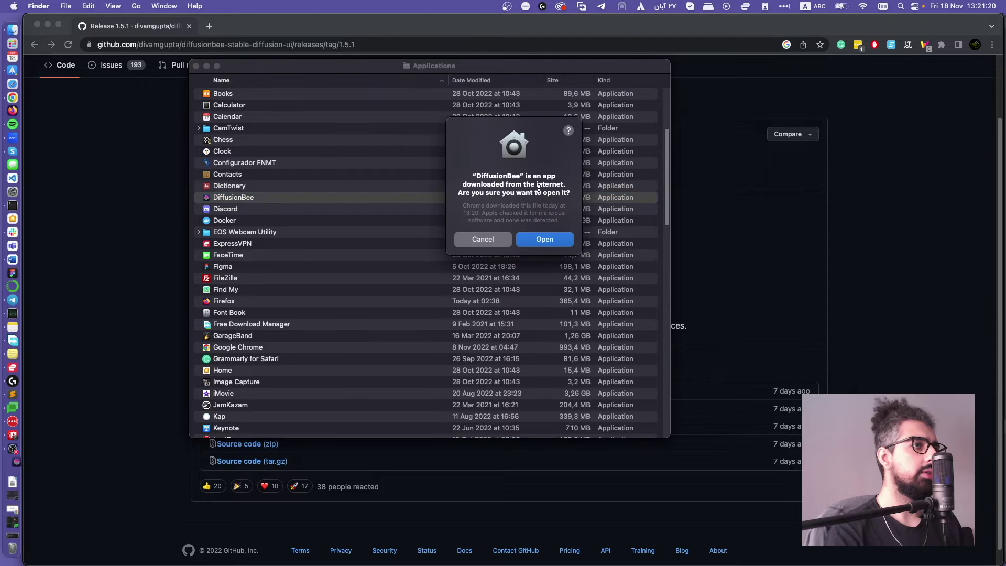
click(550, 240)
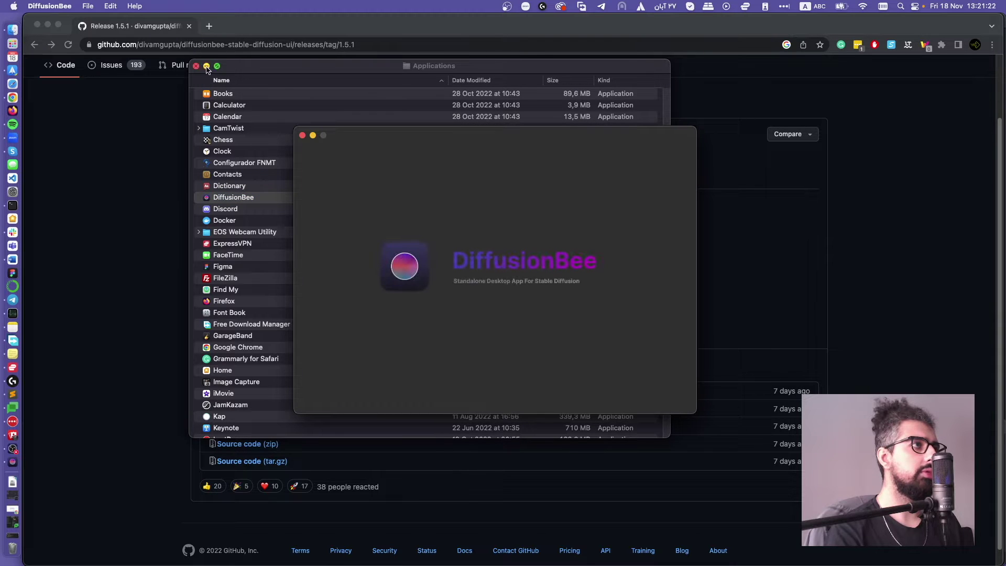
click(207, 66)
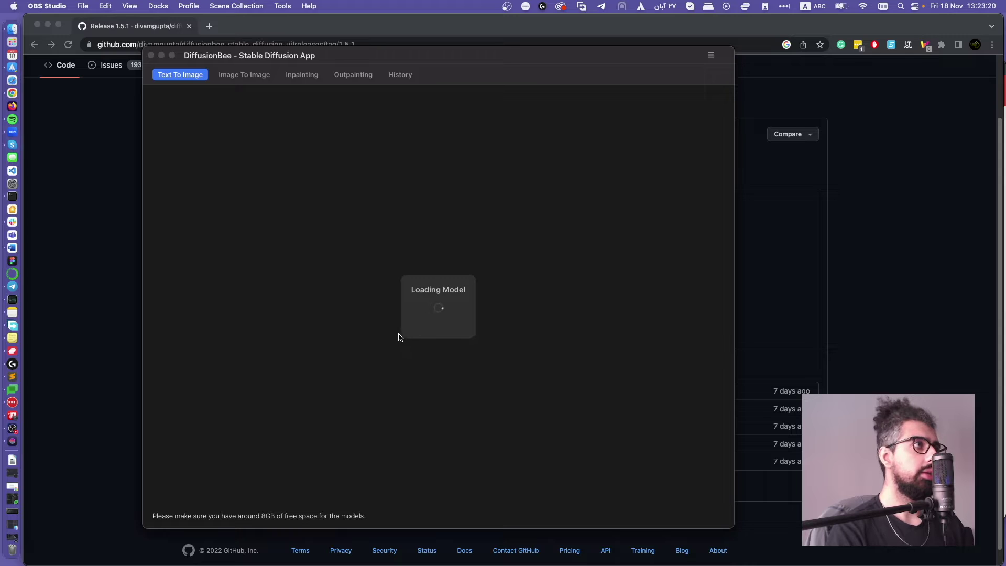
Check the Mac's chip, memory and macOS version in About This Mac, and close the window
click(13, 6)
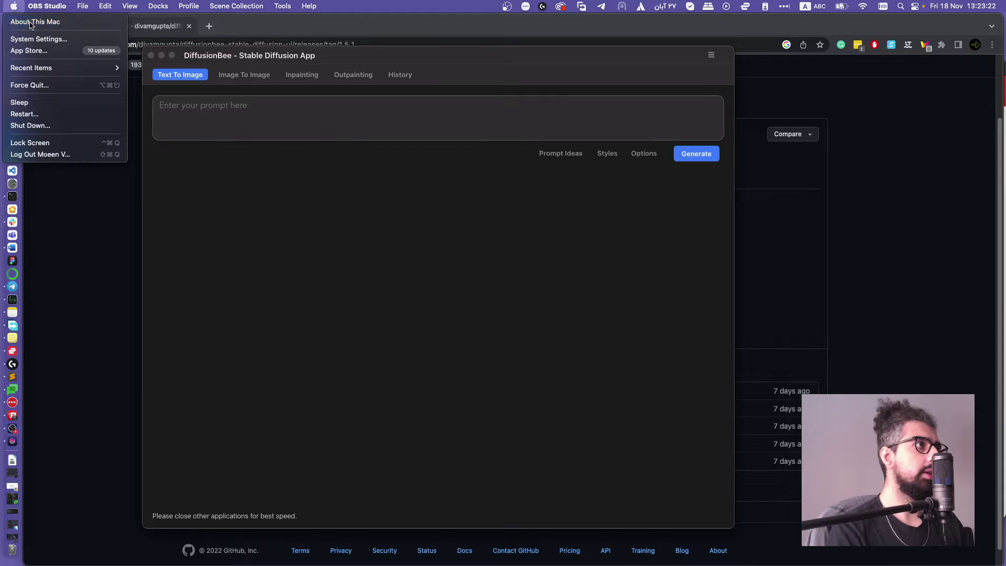
click(240, 84)
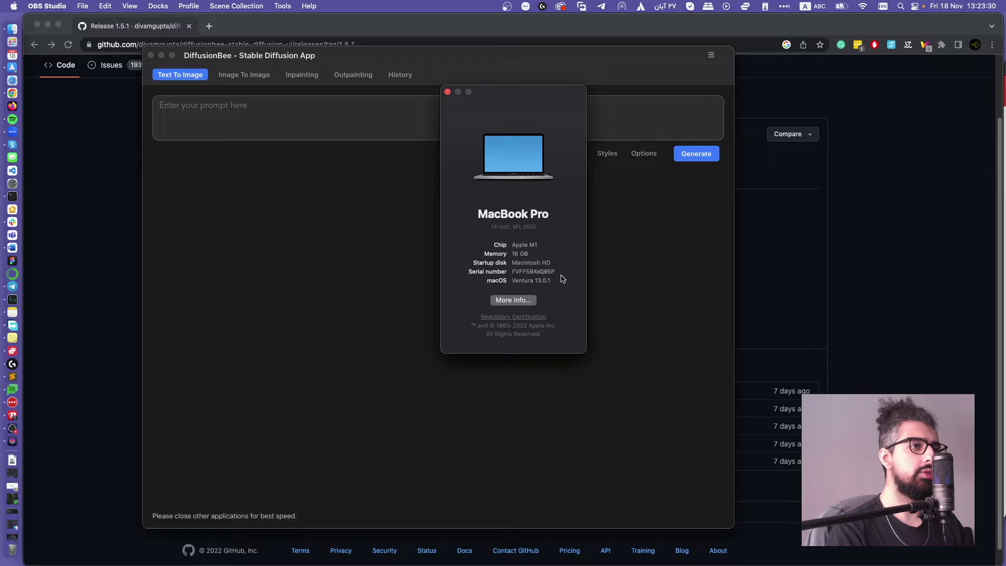
click(449, 92)
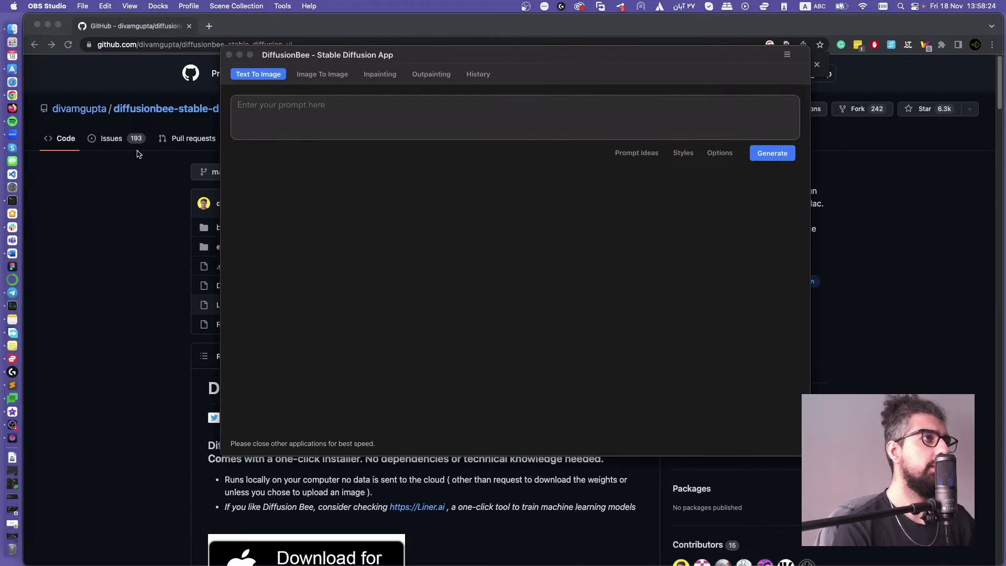
Open DiffusionBee's prompt ideas and browse the ArtHub.ai community gallery for images with example prompts
drag(483, 55, 478, 111)
click(345, 168)
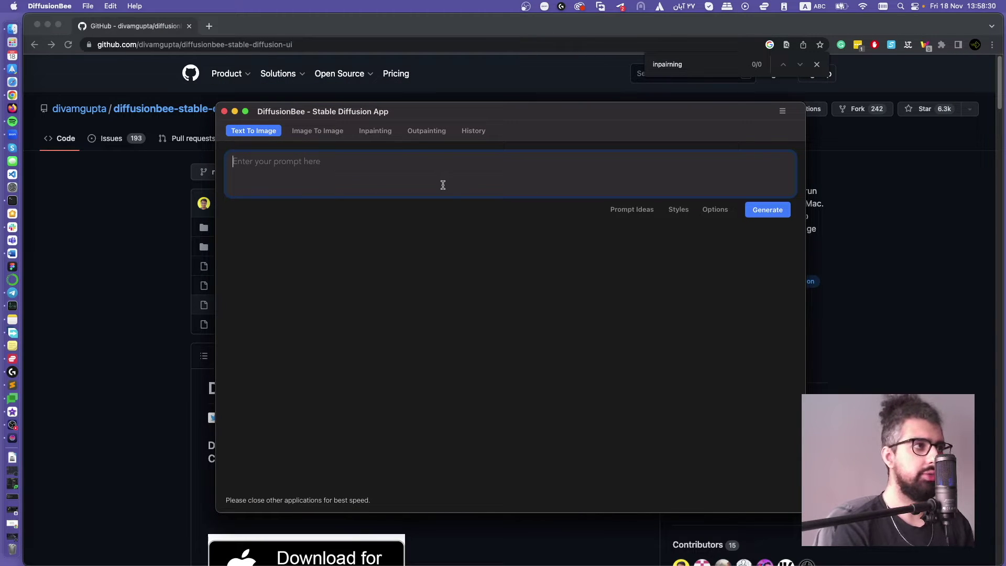
click(642, 214)
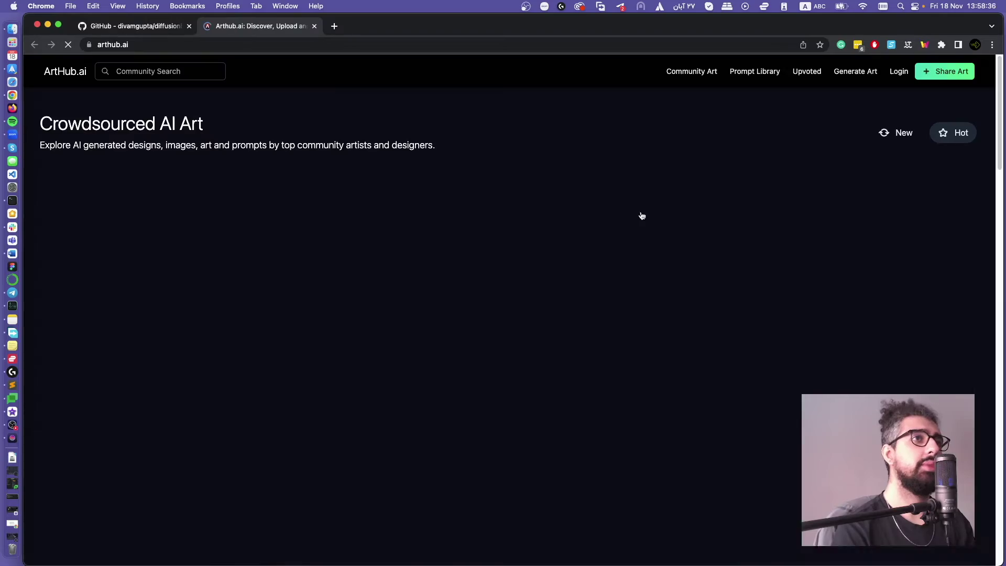
scroll(845, 226, down, 20)
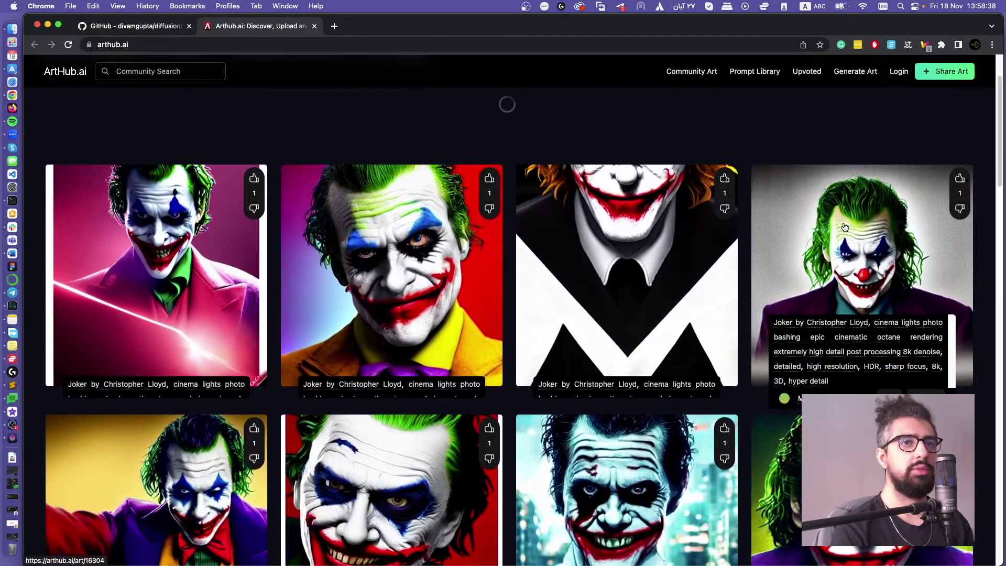
scroll(845, 226, down, 10)
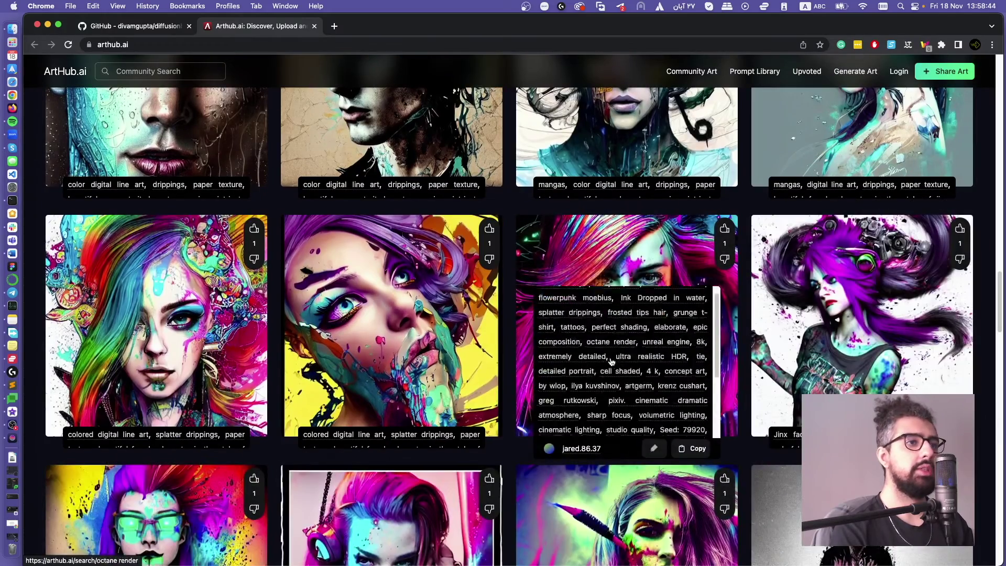
scroll(516, 444, down, 10)
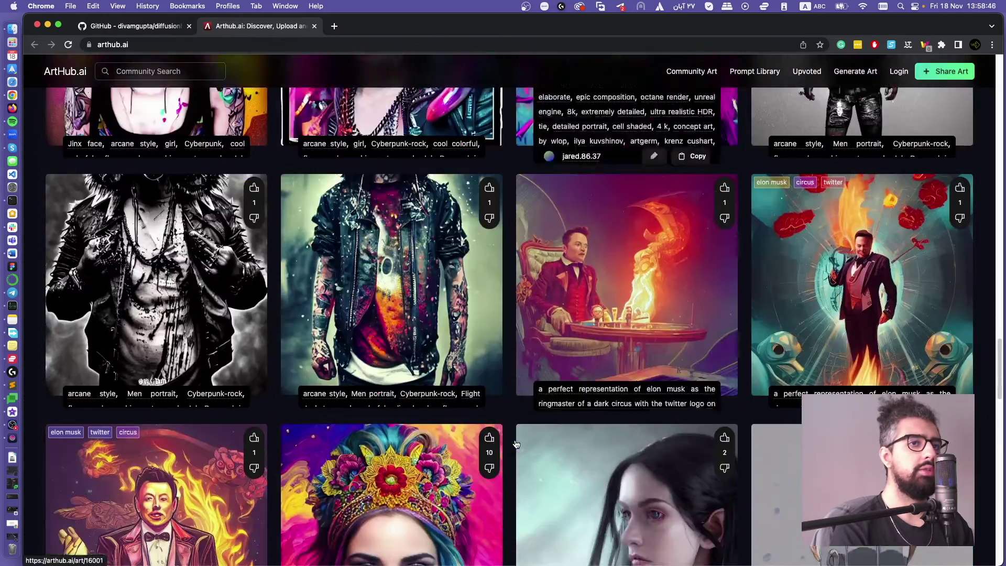
scroll(516, 444, down, 15)
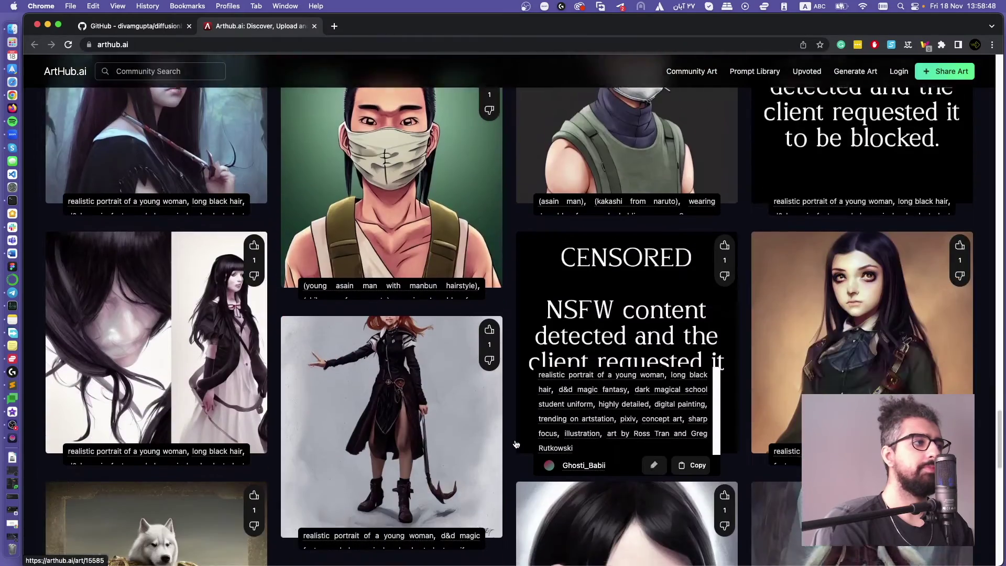
scroll(516, 444, down, 10)
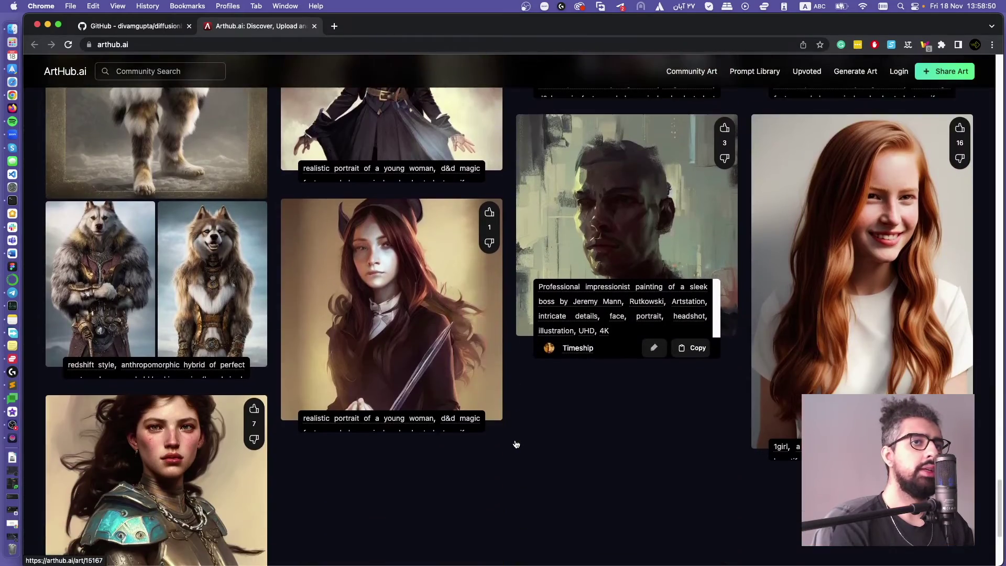
scroll(516, 444, down, 1)
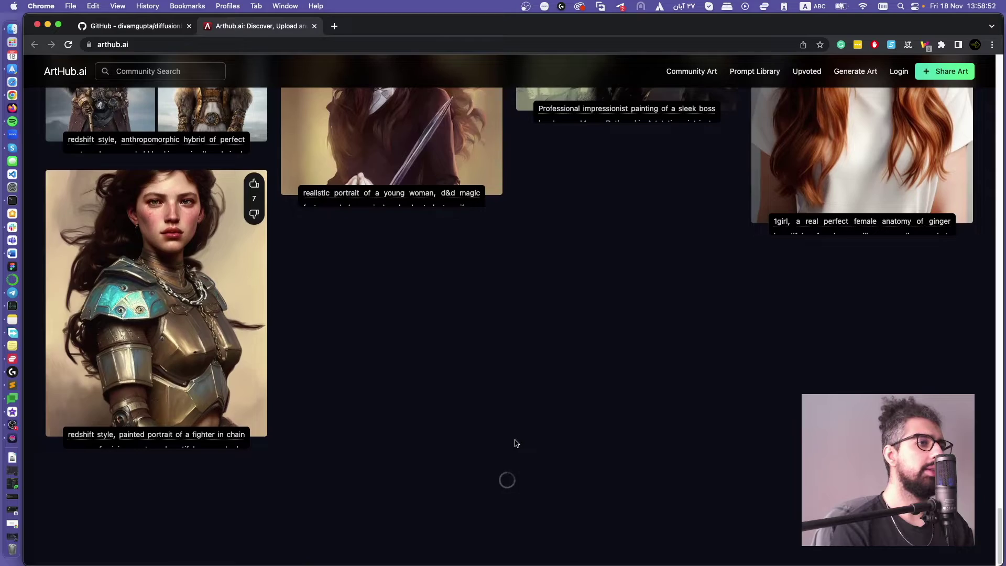
scroll(530, 409, down, 6)
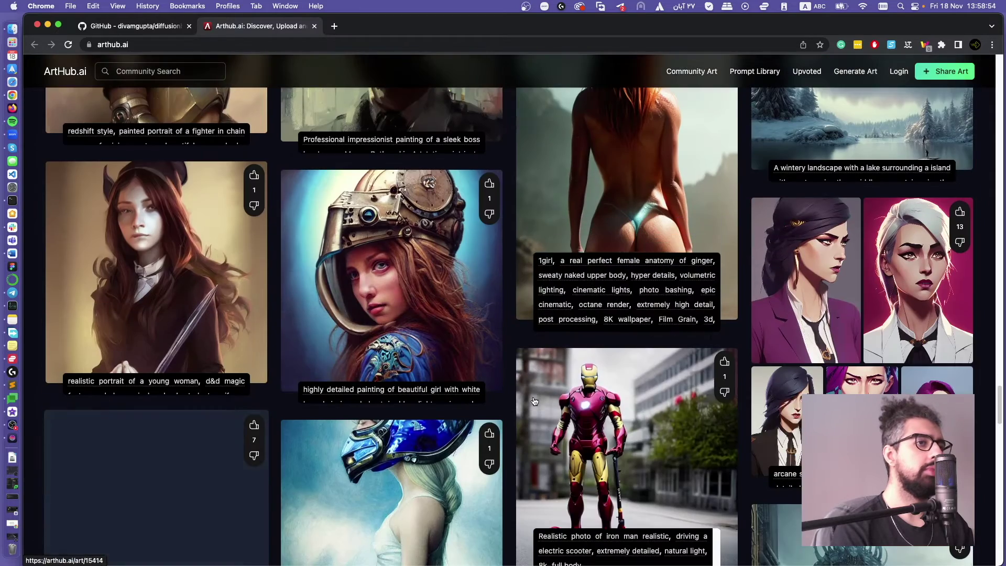
scroll(515, 416, down, 5)
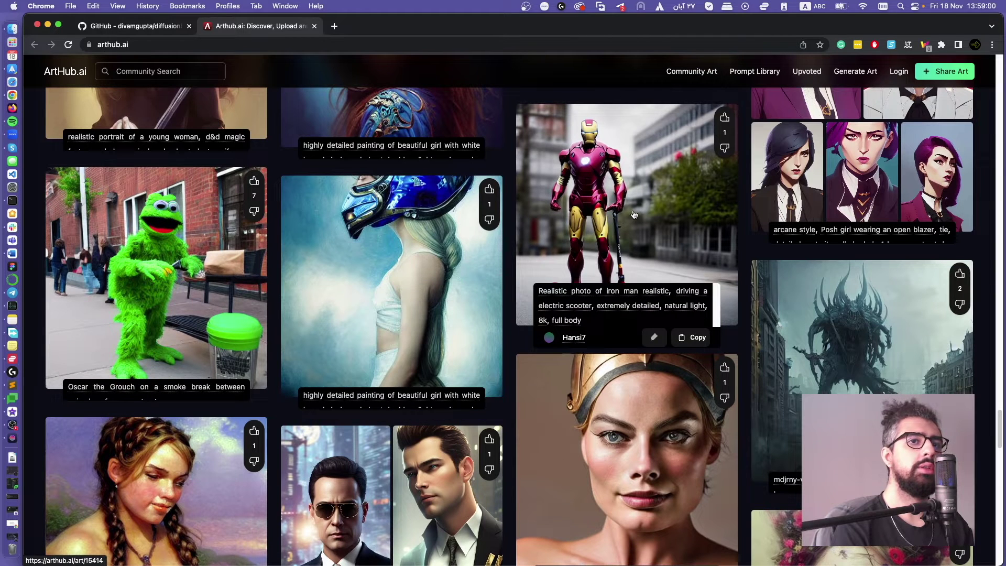
Open the page of the giant horned beast city artwork and bring its full prompt into view
click(845, 305)
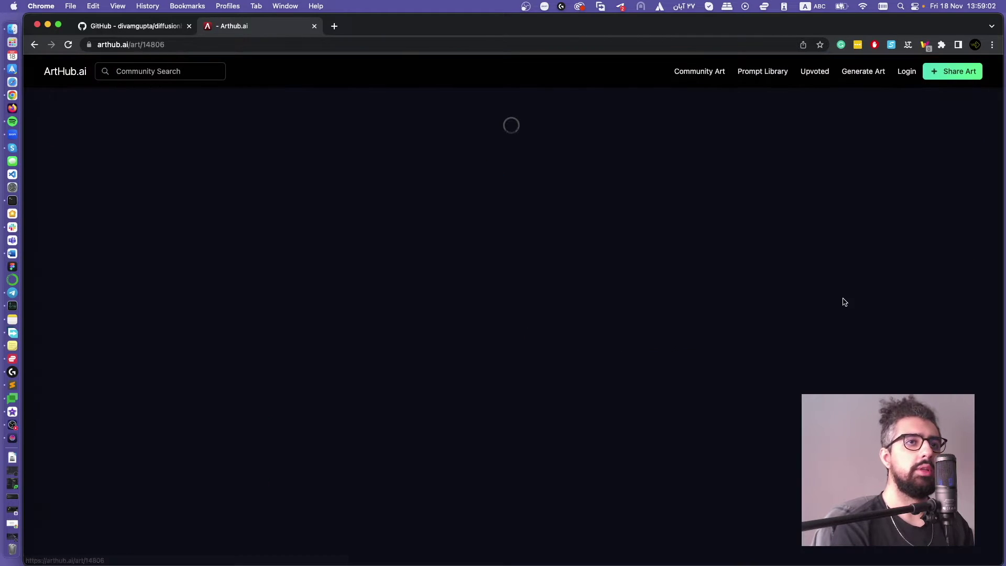
scroll(636, 264, down, 4)
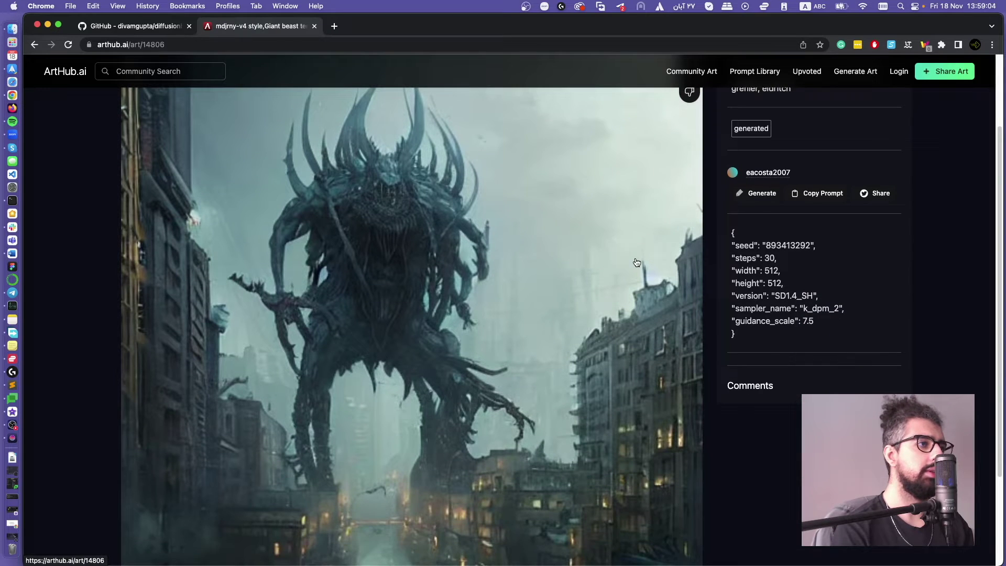
scroll(734, 210, up, 2)
drag(795, 149, 732, 123)
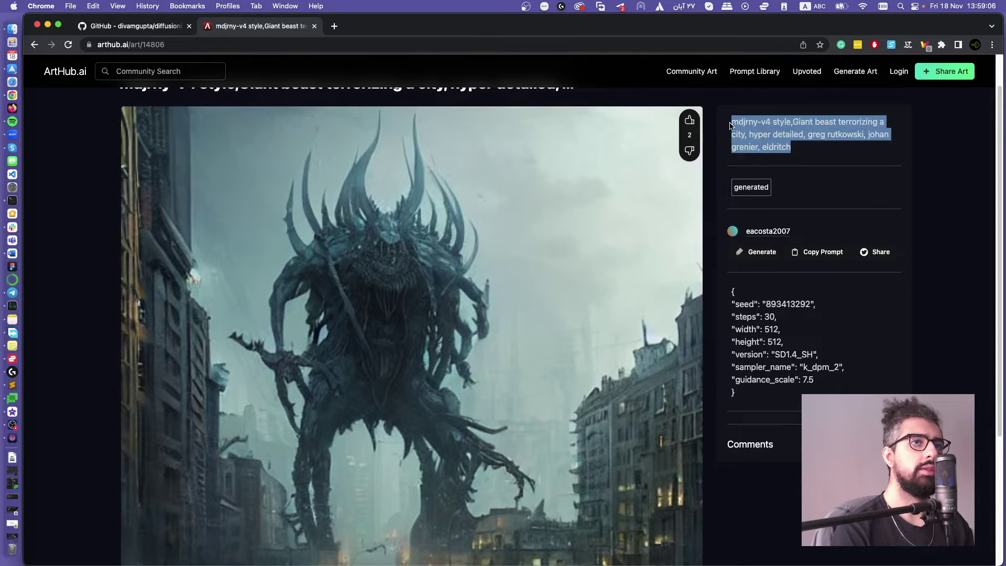
right_click(764, 138)
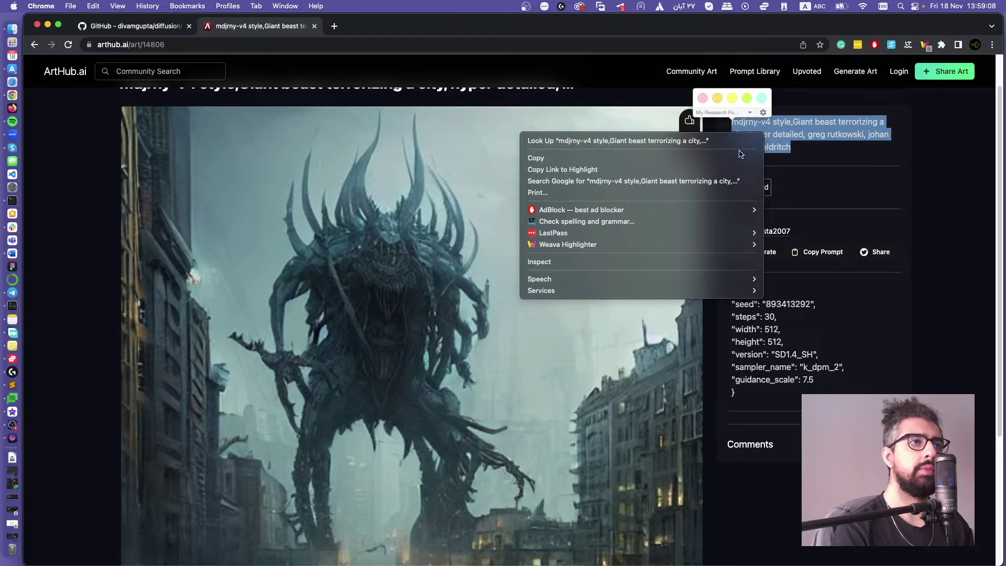
click(745, 157)
click(800, 138)
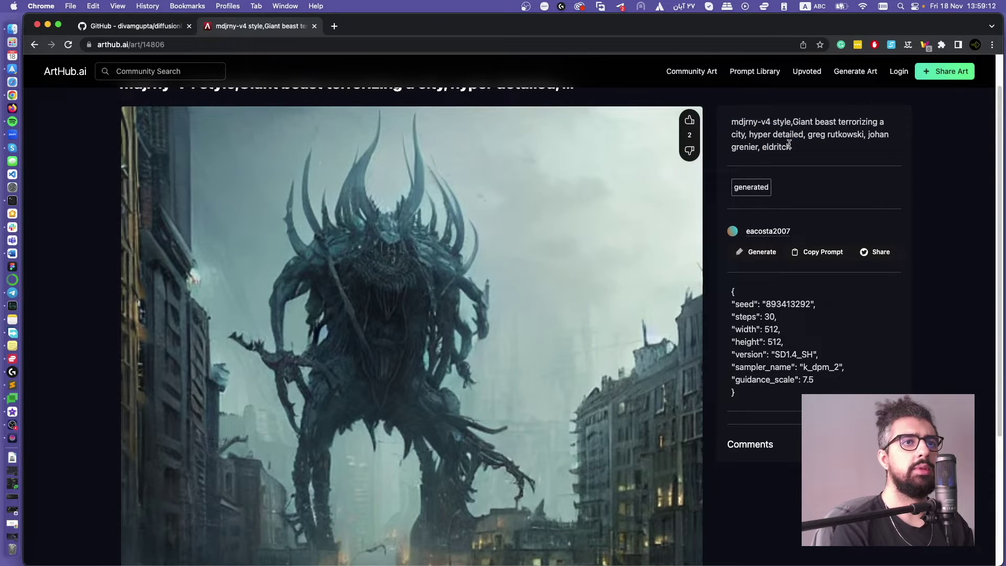
Copy the artwork's prompt from "Giant beast" through "eldritch", switch to DiffusionBee and paste it as the text-to-image prompt
mouse_move(792, 149)
mouse_down()
mouse_move(726, 119)
mouse_move(796, 121)
mouse_up()
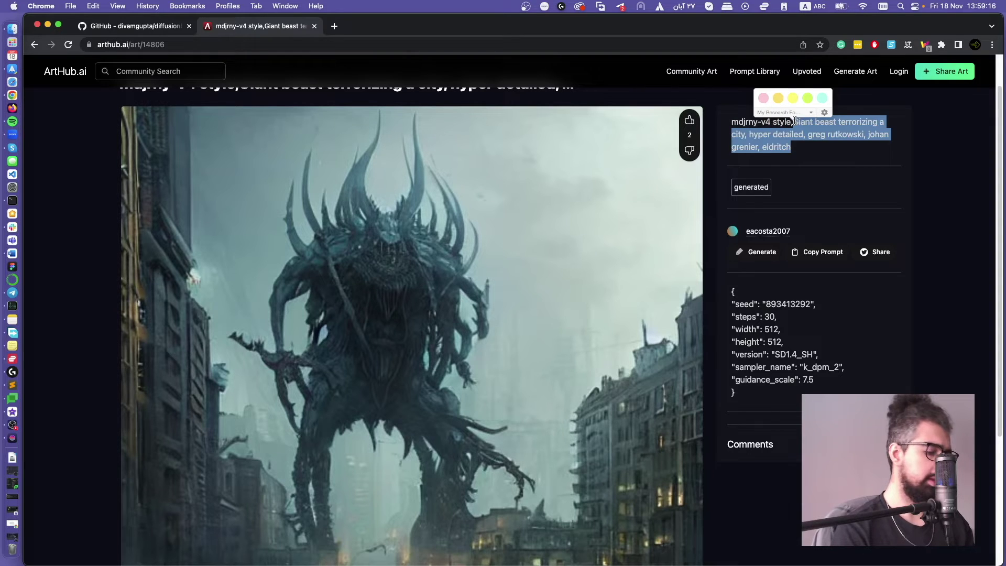
click(795, 148)
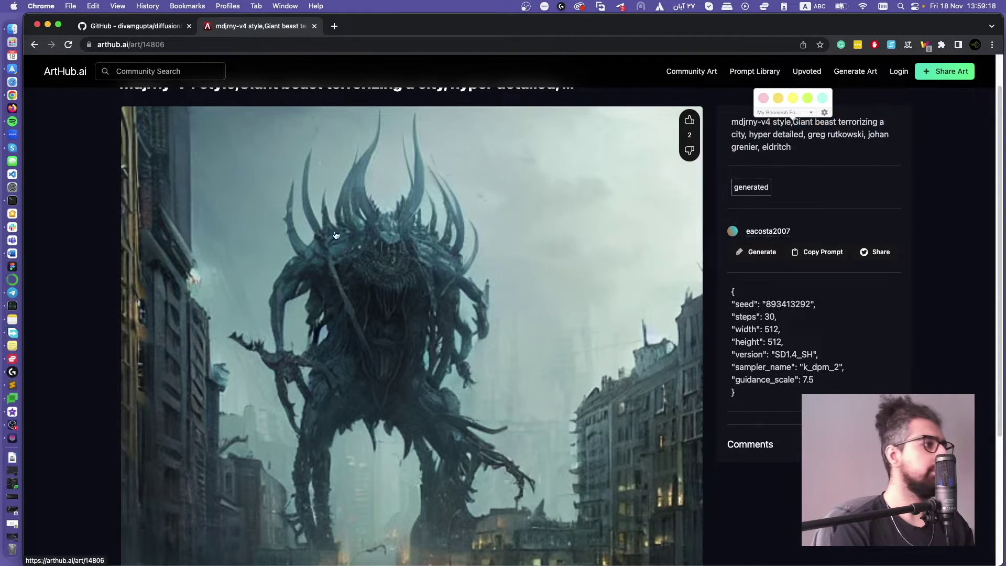
click(10, 440)
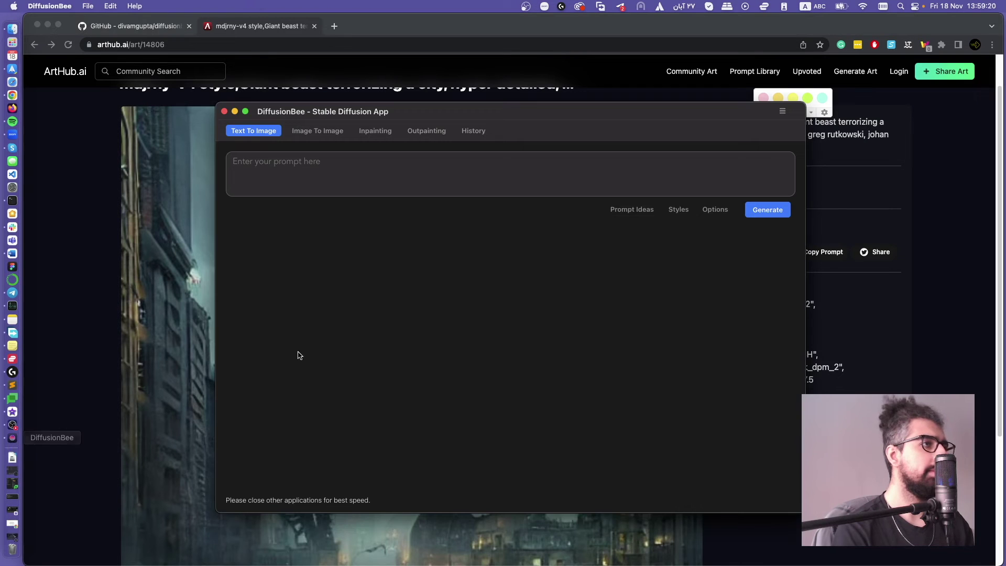
click(346, 168)
key(super+v)
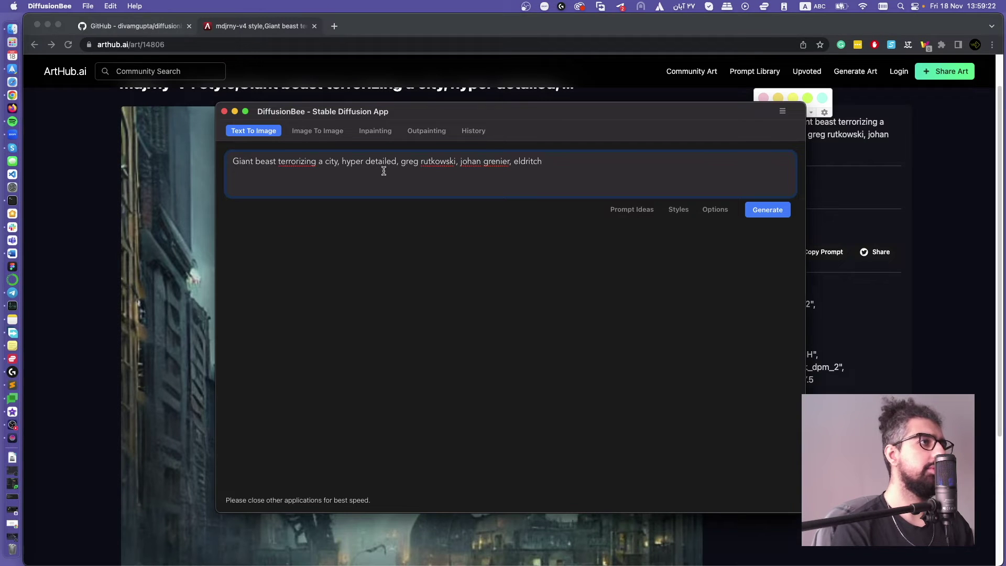
Generate the image from the pasted prompt and compare its enlarged preview with the original artwork on ArtHub.ai
click(771, 210)
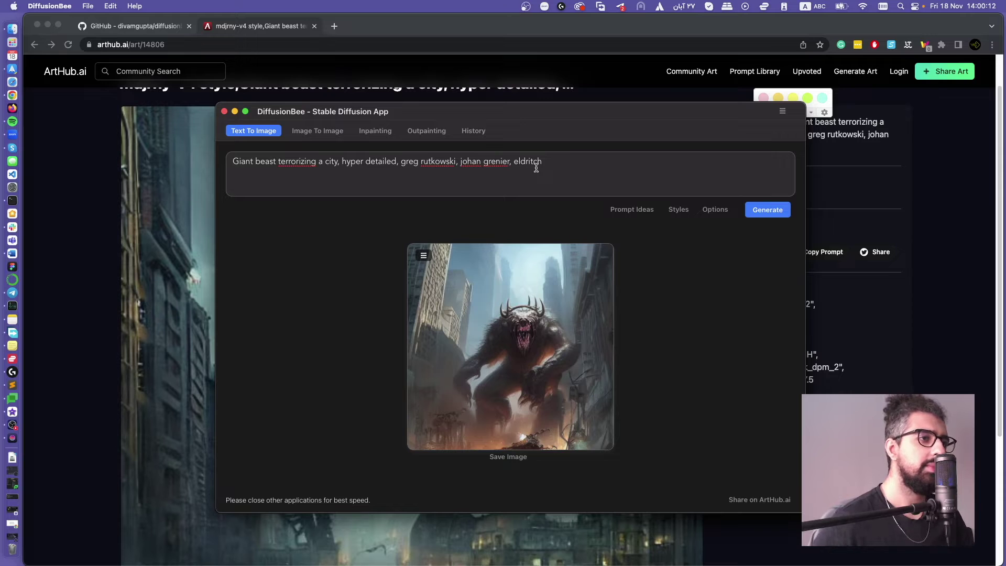
click(498, 356)
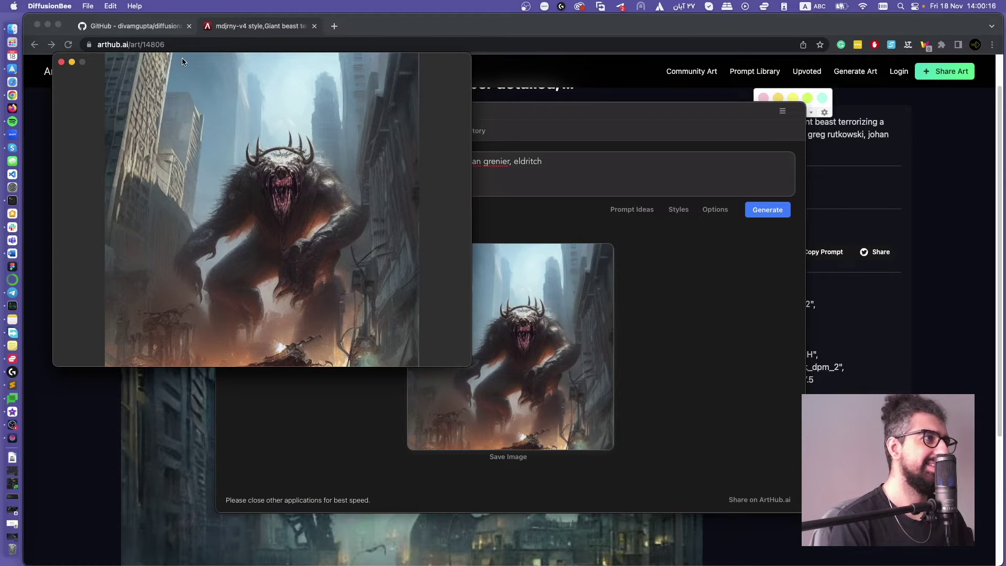
drag(182, 61, 463, 74)
click(194, 216)
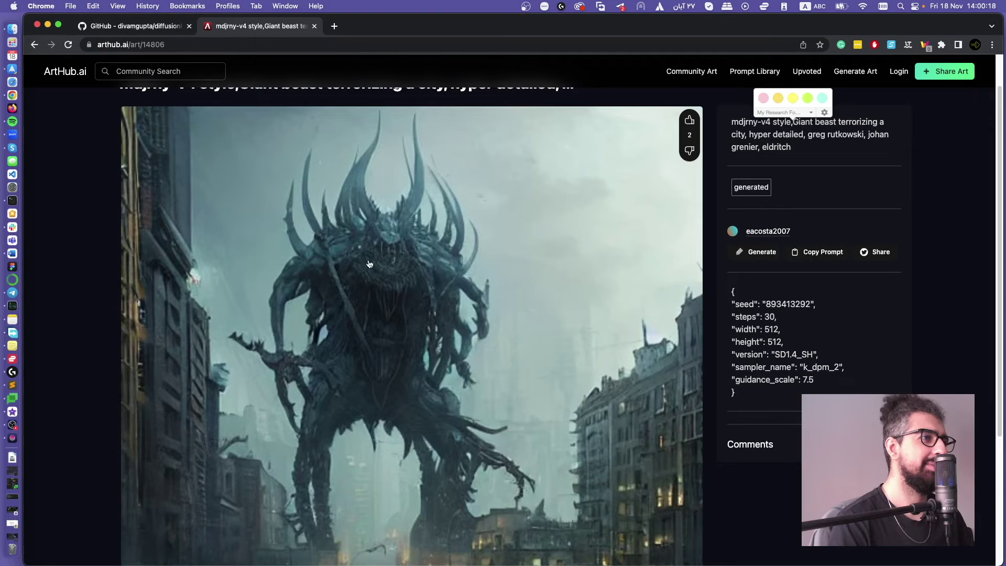
scroll(437, 360, down, 1)
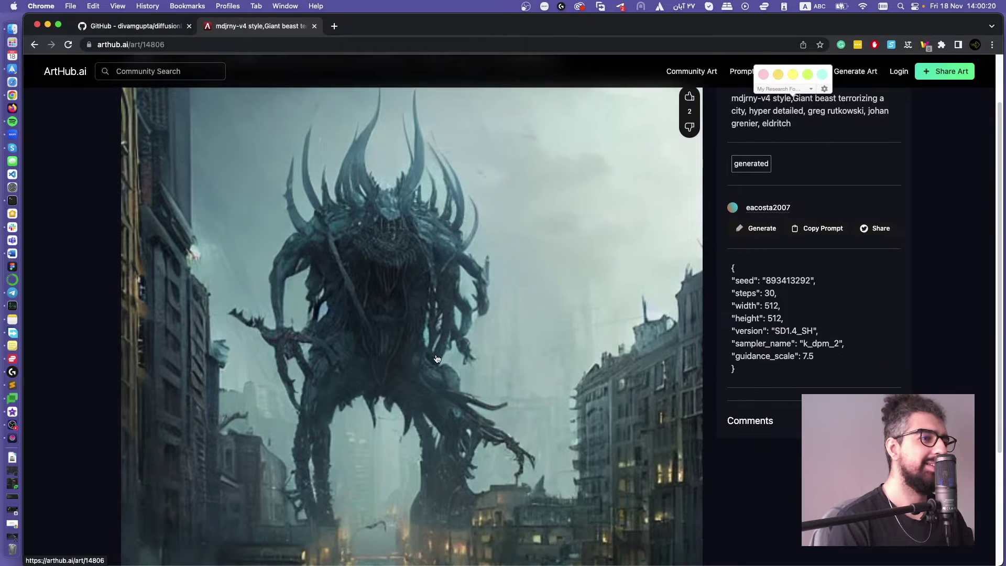
click(13, 439)
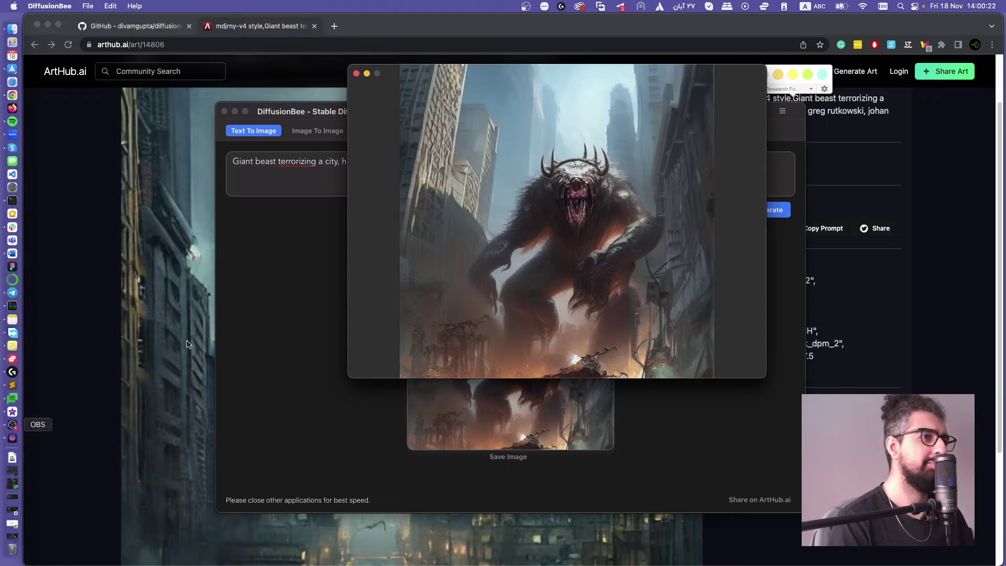
click(356, 75)
Save the generated beast image under the name "beast" in the images-gen folder
right_click(555, 315)
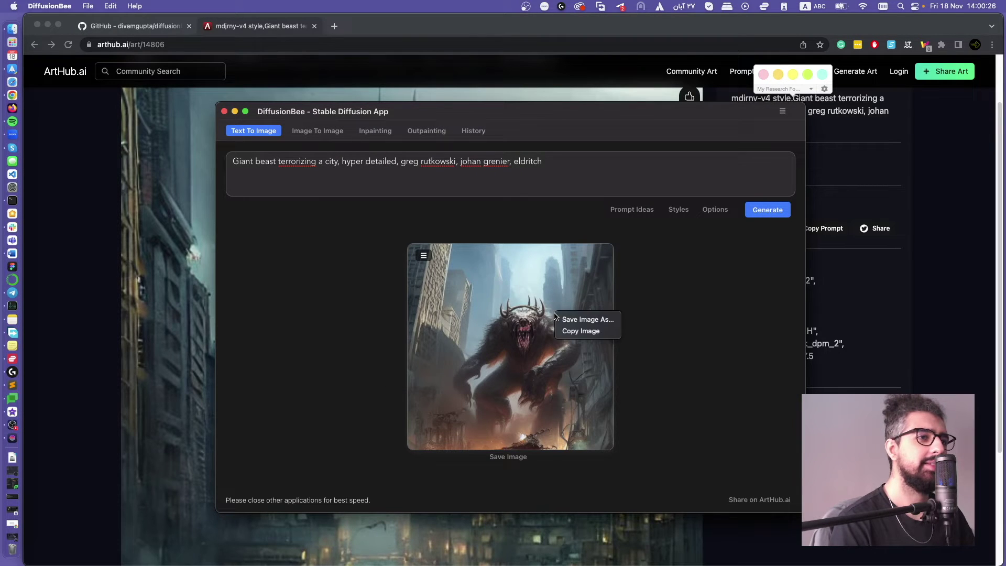
click(422, 254)
click(423, 255)
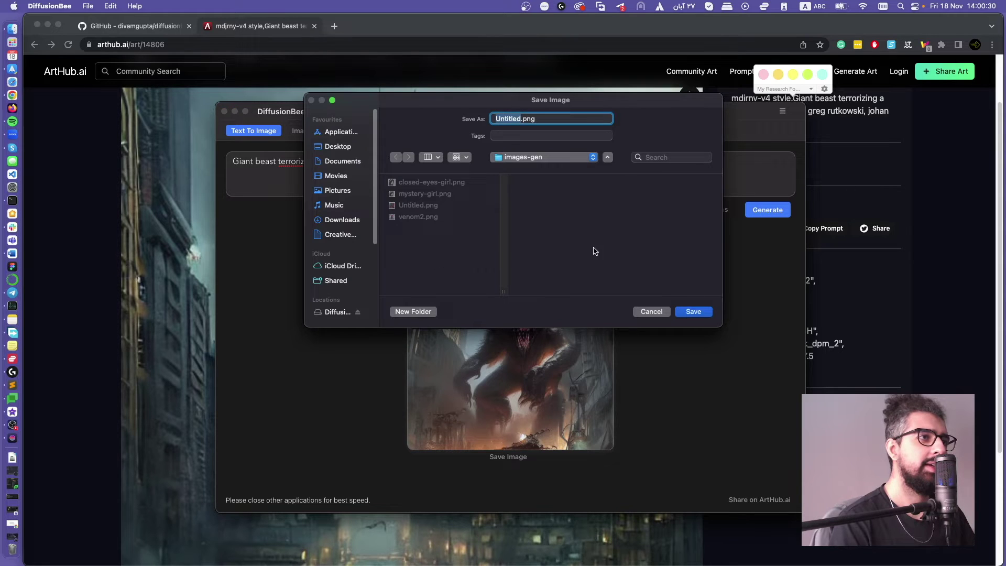
text(beast)
key(Return)
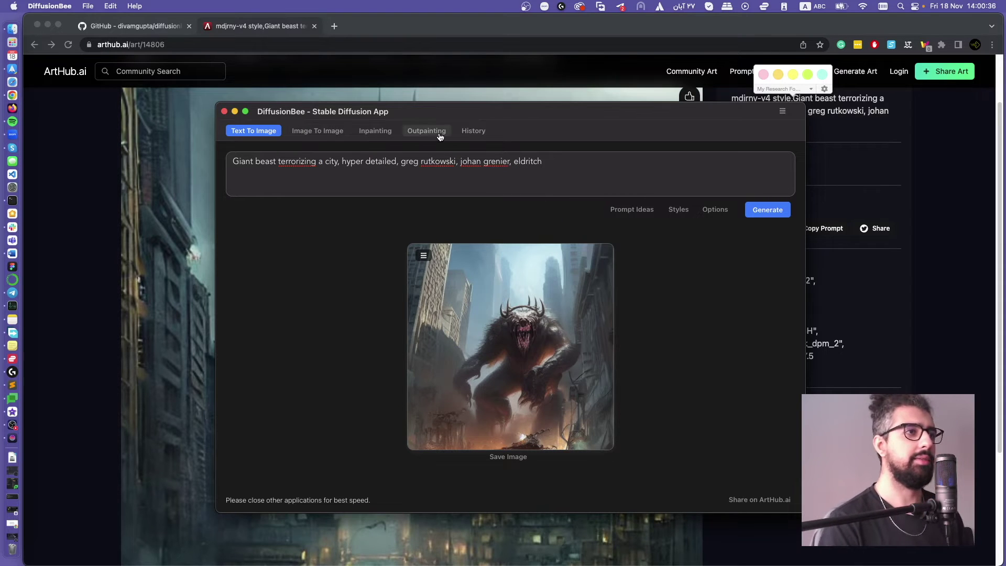
Switch to Image To Image mode and load beast.png from the images-gen folder as the input image
click(314, 132)
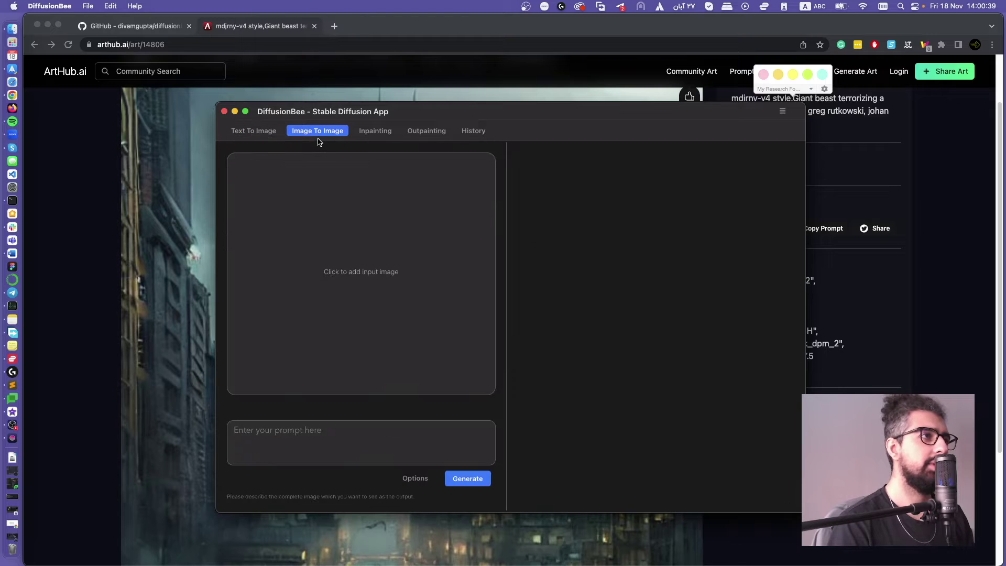
click(384, 276)
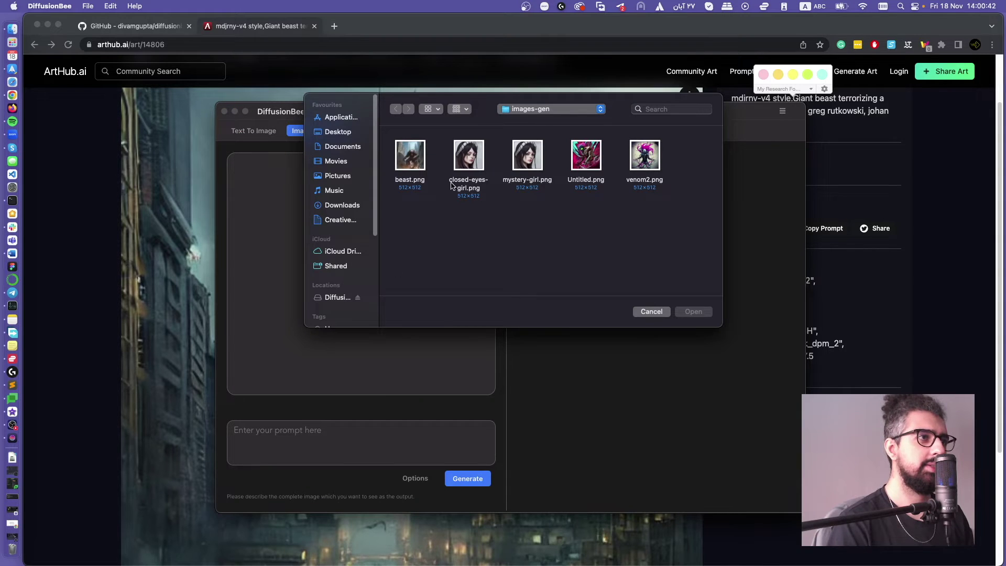
double_click(419, 160)
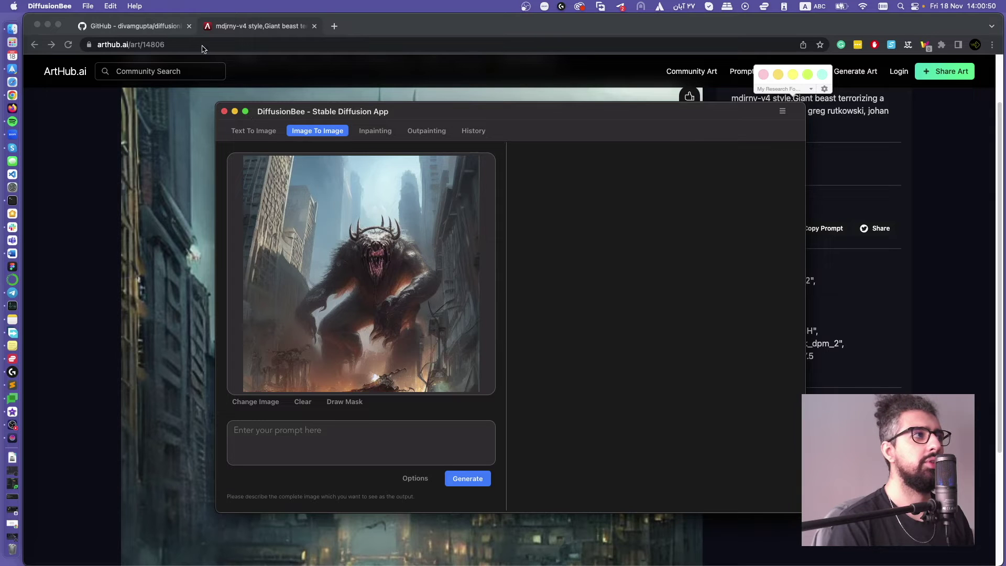
Examine the image-to-image examples and their prompt in the DiffusionBee README on GitHub
click(164, 30)
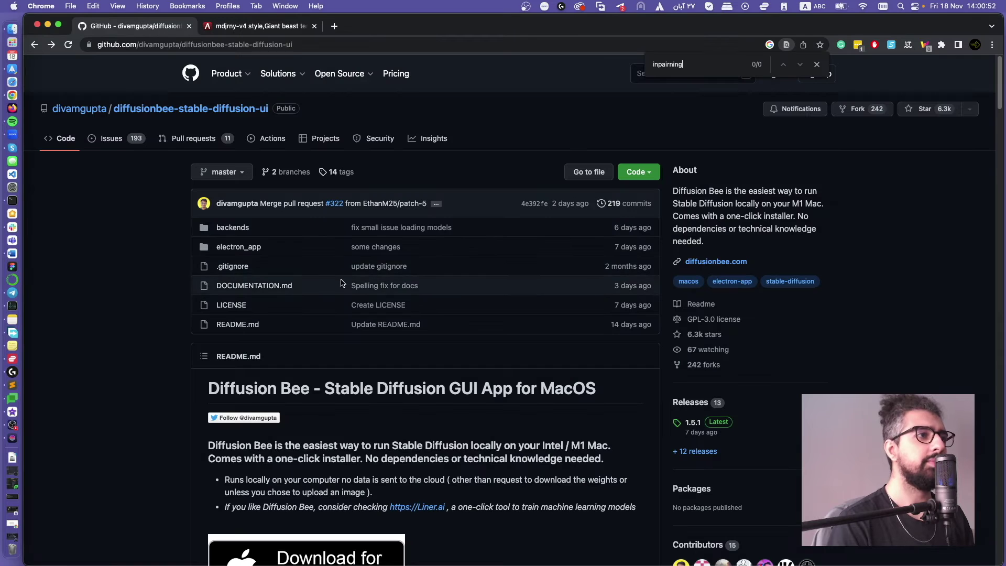
scroll(341, 283, down, 5)
scroll(341, 283, down, 10)
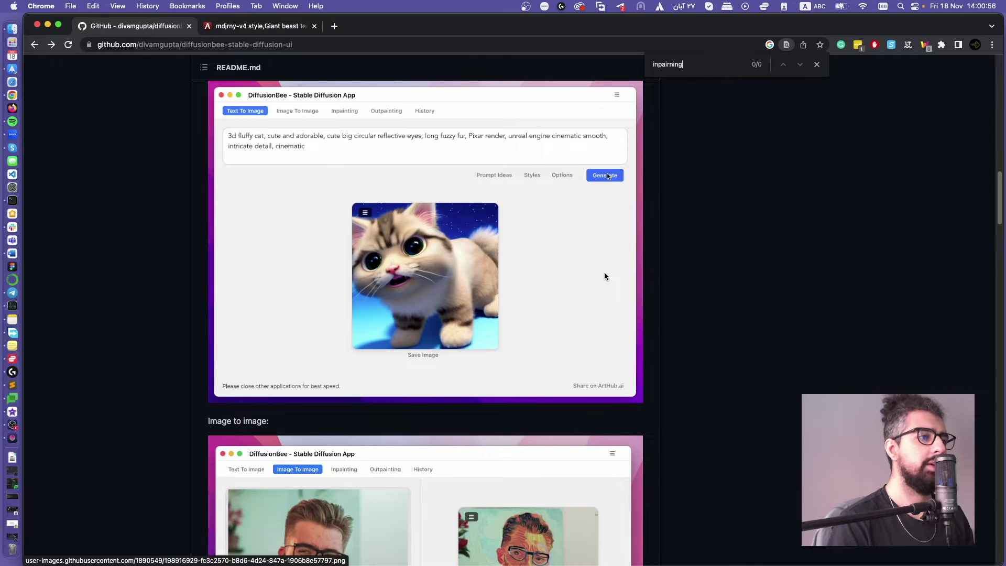
scroll(605, 274, down, 10)
scroll(605, 272, up, 3)
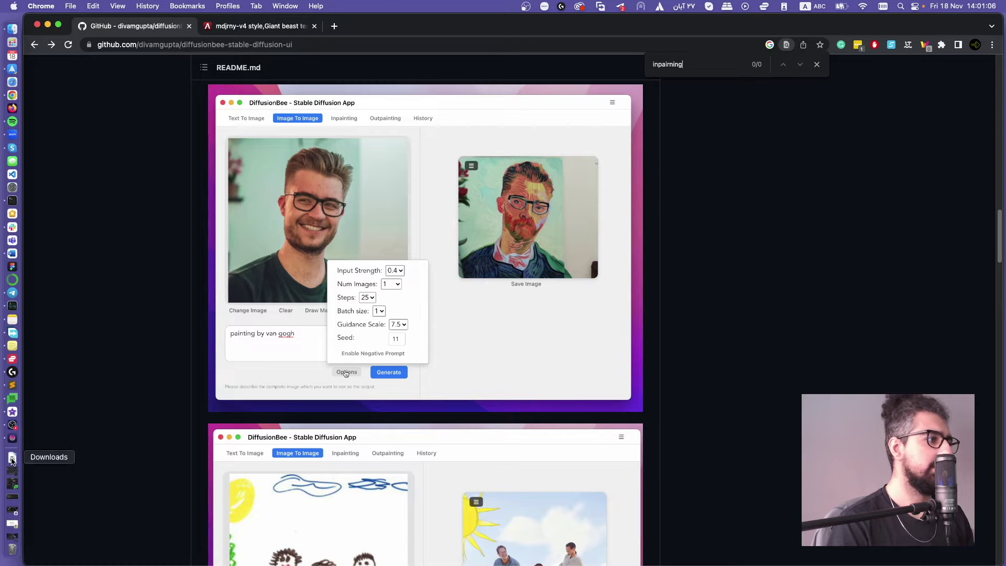
Return to DiffusionBee and enter "painting by monet" as the image-to-image prompt
click(12, 438)
click(310, 429)
text(painting )
text(by monet)
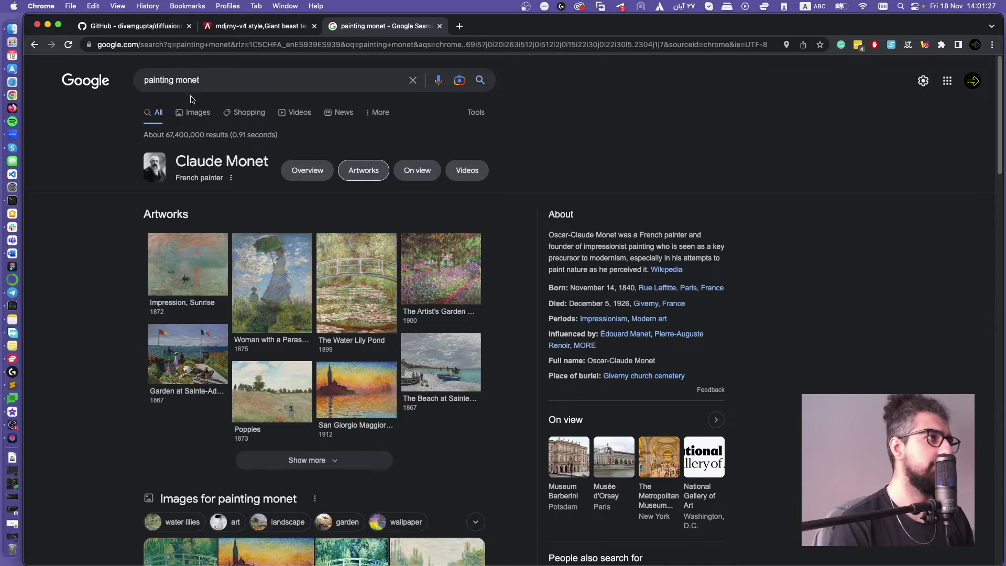
Browse the Google image results for "painting monet" and preview the green bridge and water lilies paintings
click(197, 111)
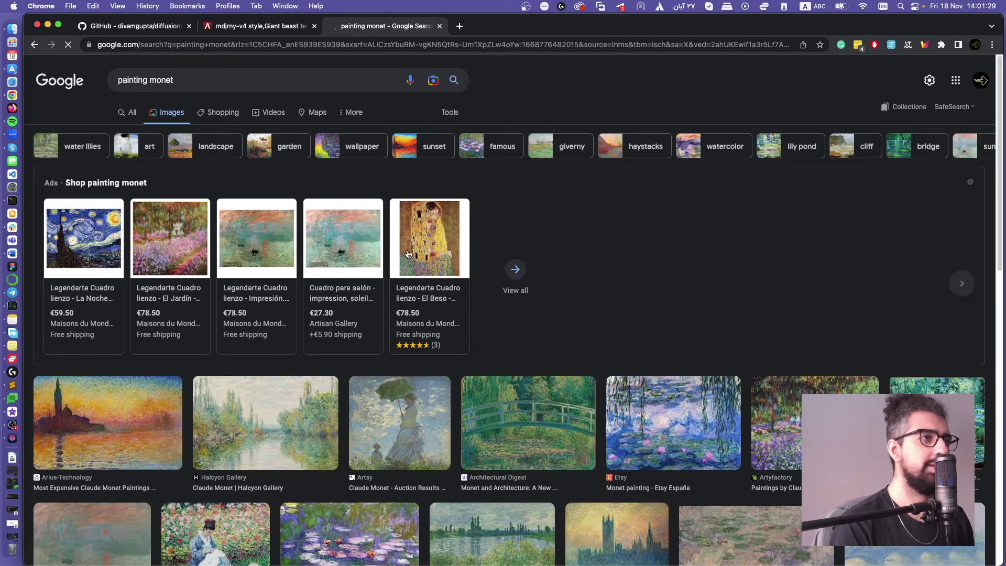
scroll(451, 314, down, 10)
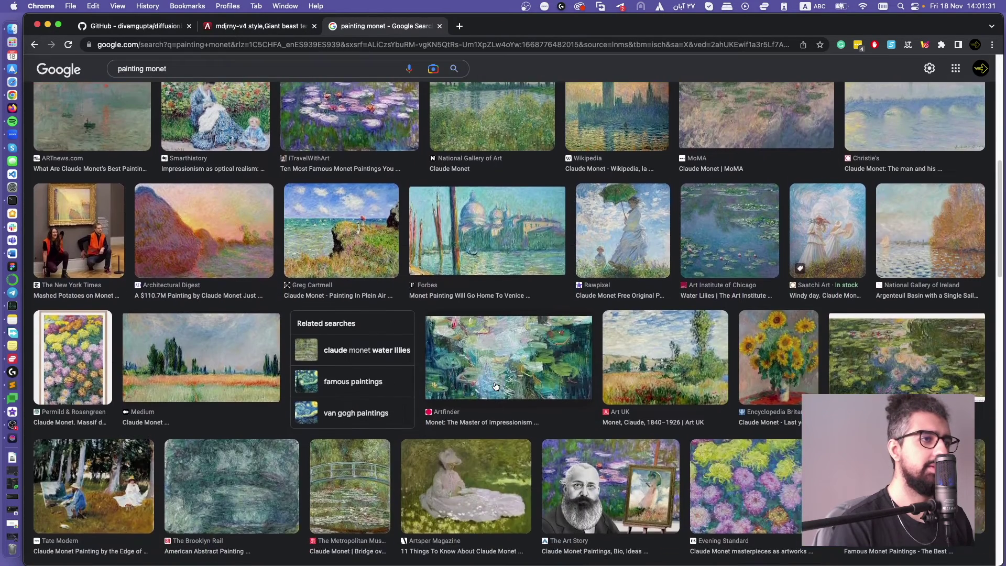
scroll(495, 387, up, 5)
click(531, 290)
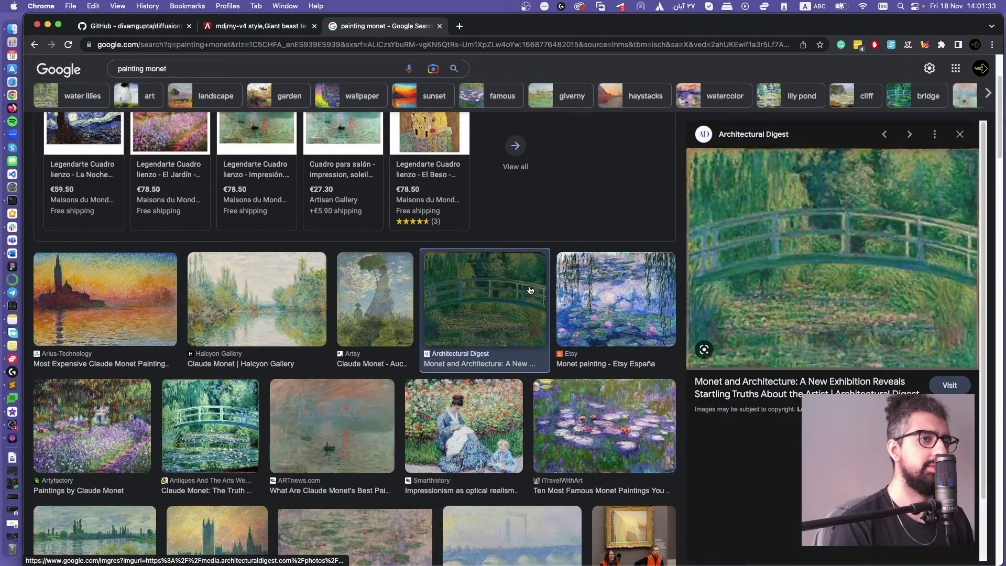
key(Right)
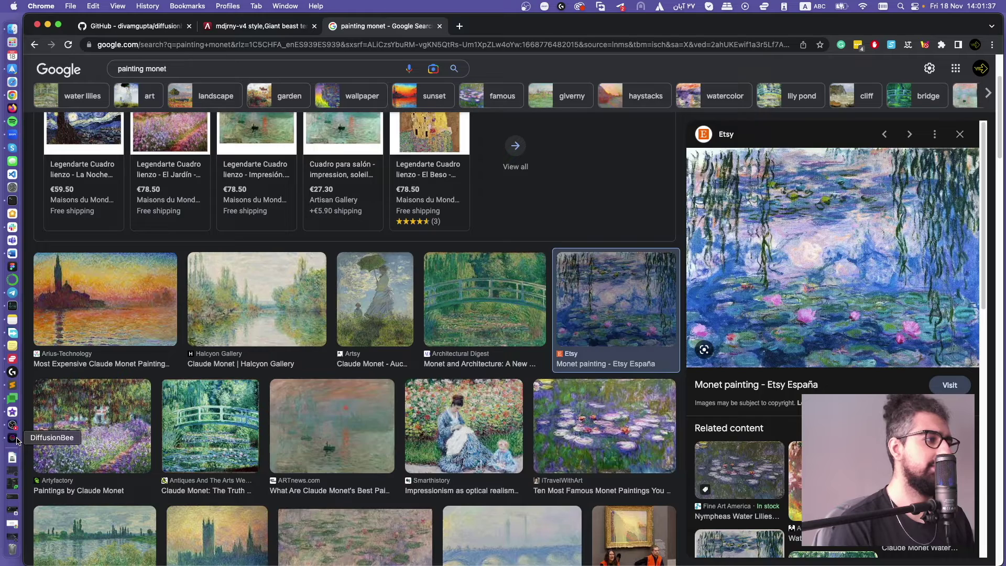
Switch back to DiffusionBee, then move and enlarge its window to examine the generated Monet-style image
click(13, 438)
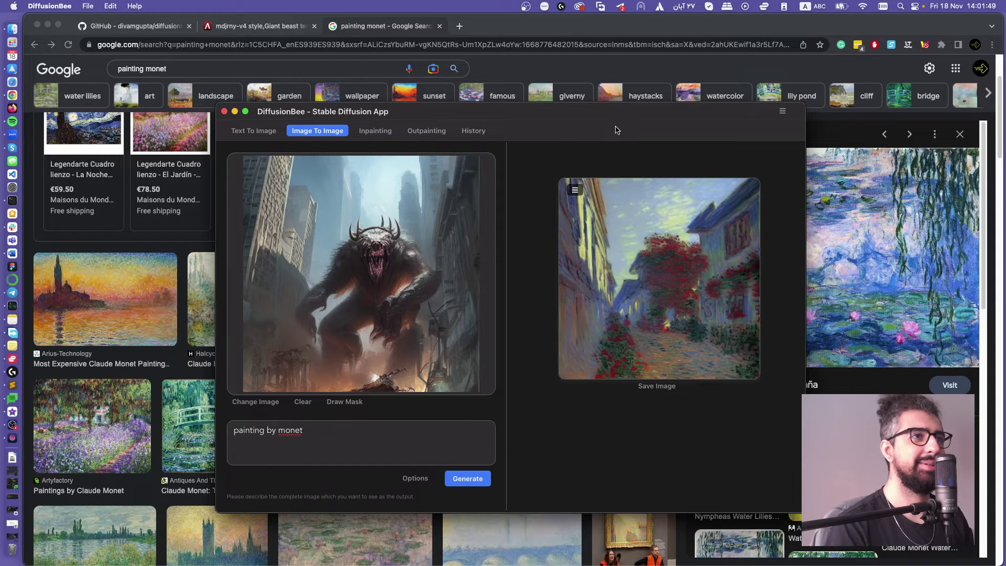
drag(607, 115, 539, 68)
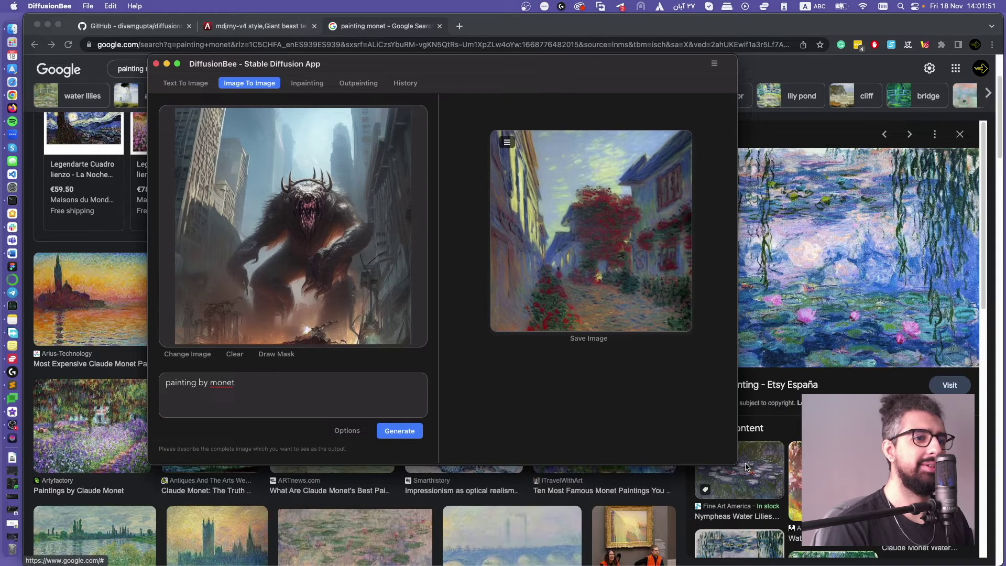
drag(728, 464, 899, 544)
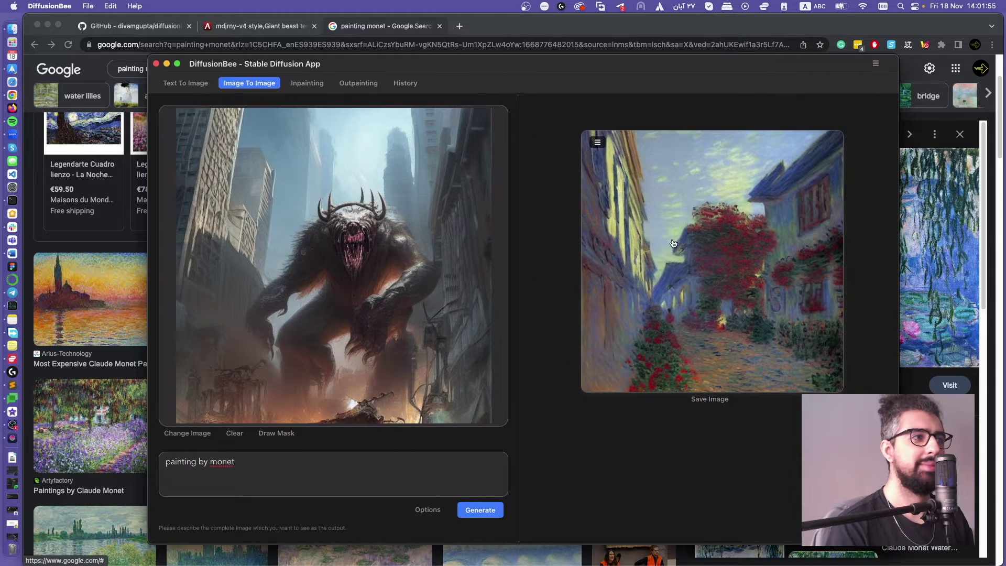
Replace the input image with venom2.png and generate a new image with the same Monet prompt
click(190, 434)
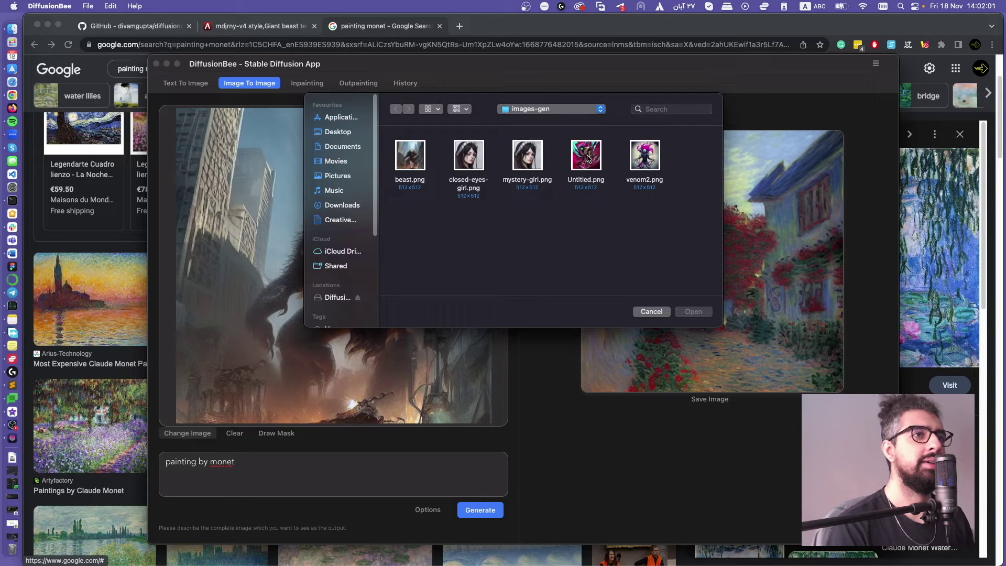
double_click(647, 155)
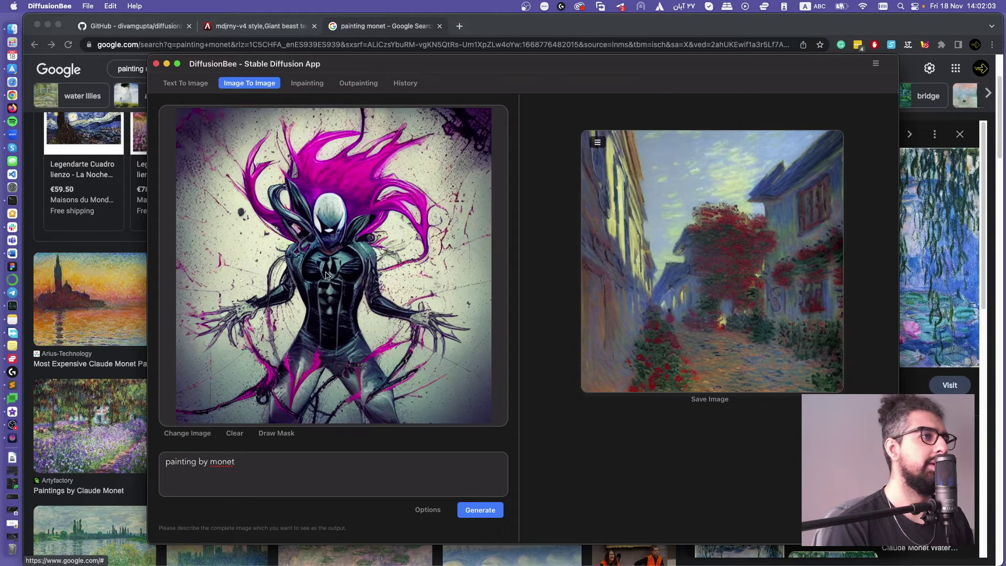
click(285, 472)
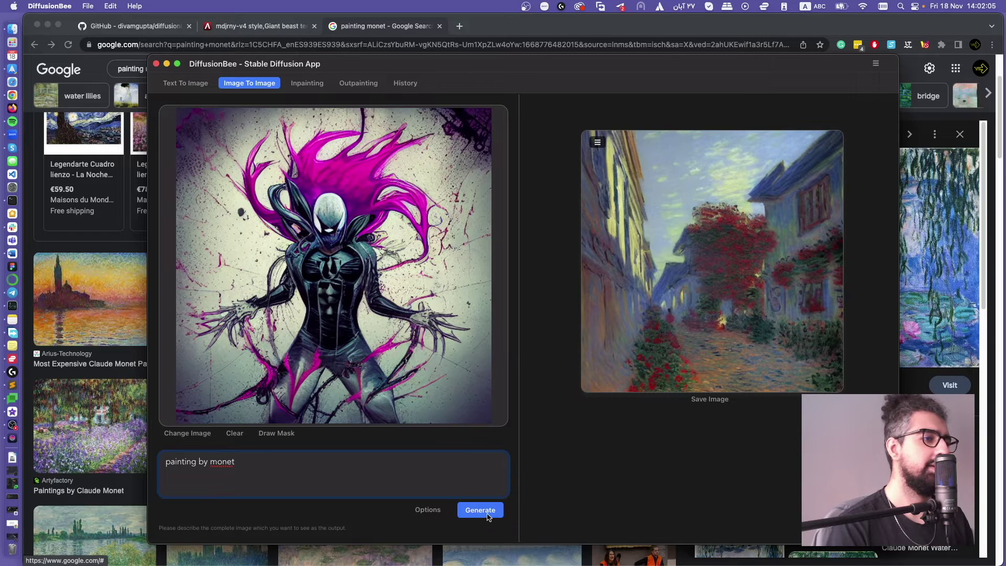
click(480, 512)
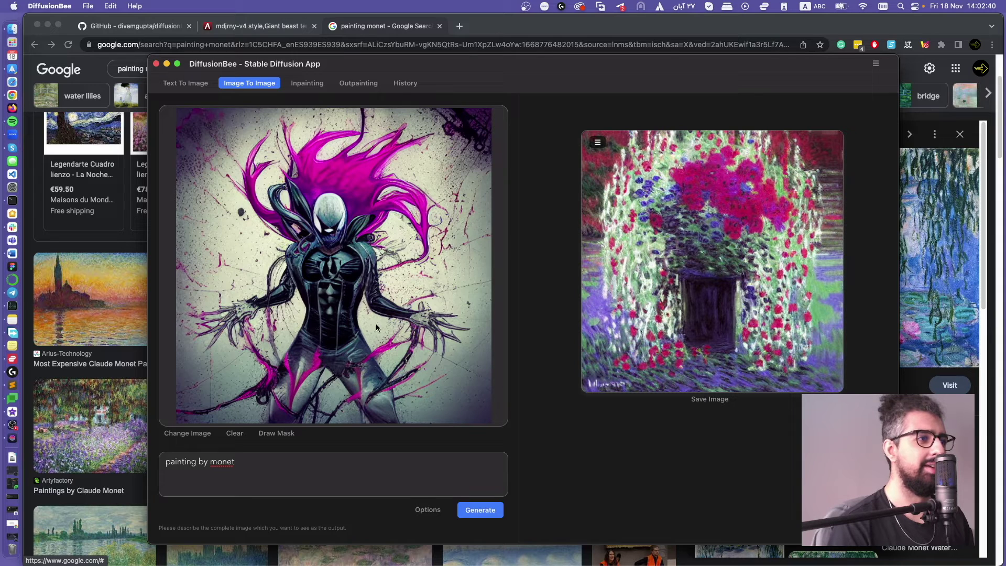
Raise the input strength to between the 70 and 90 marks and the guidance scale to about 15, and regenerate the image
click(423, 513)
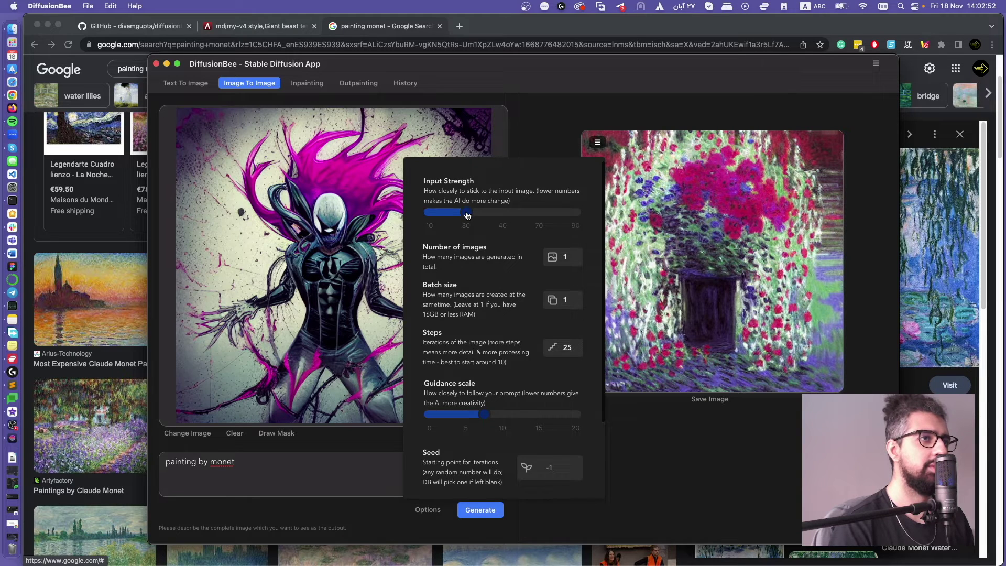
drag(467, 215, 567, 216)
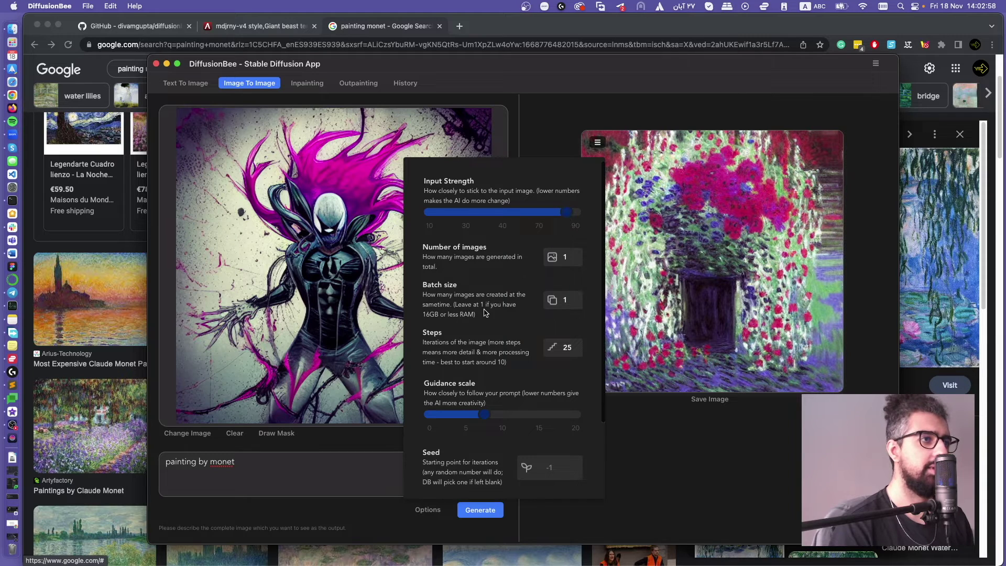
scroll(484, 312, down, 4)
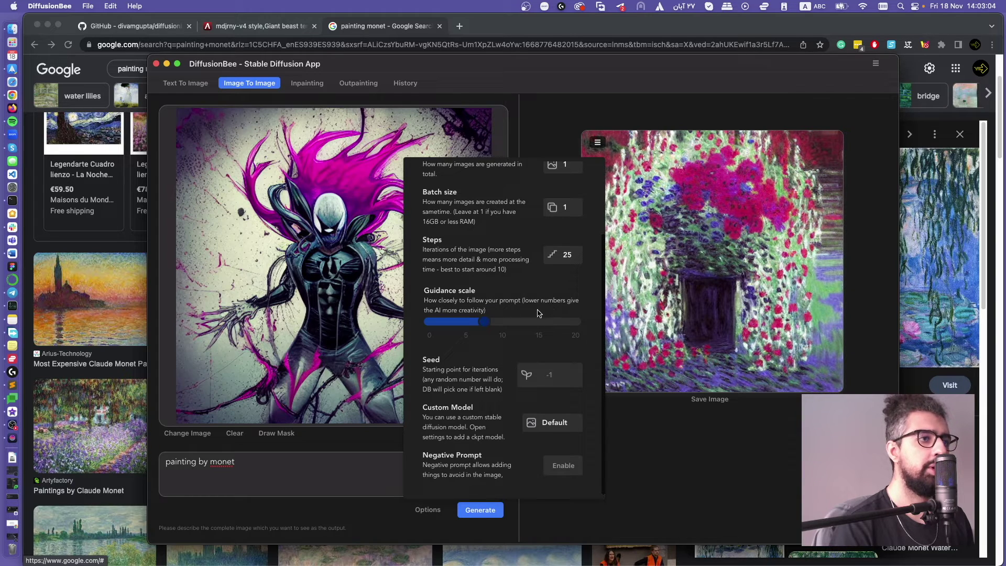
drag(483, 324, 538, 323)
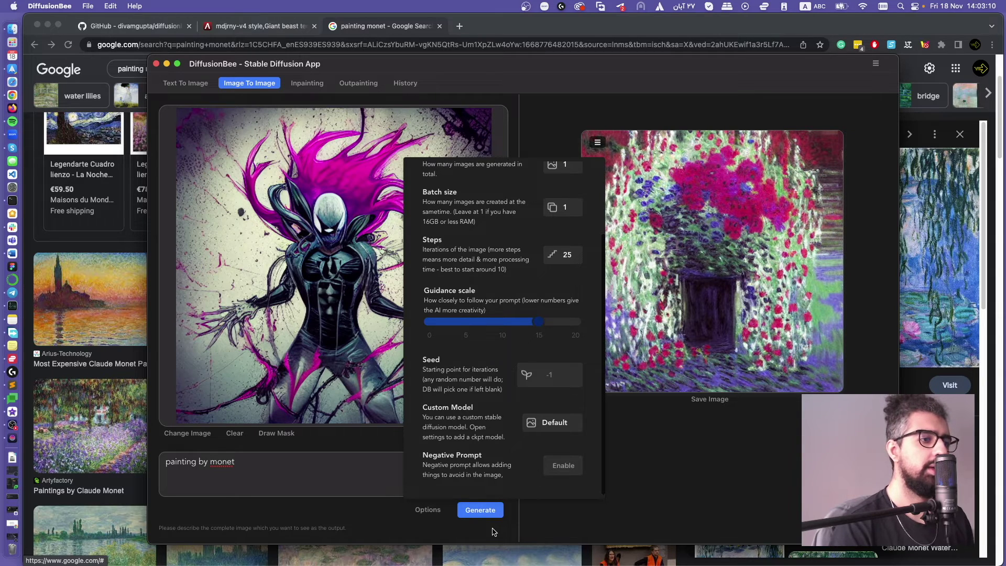
click(378, 519)
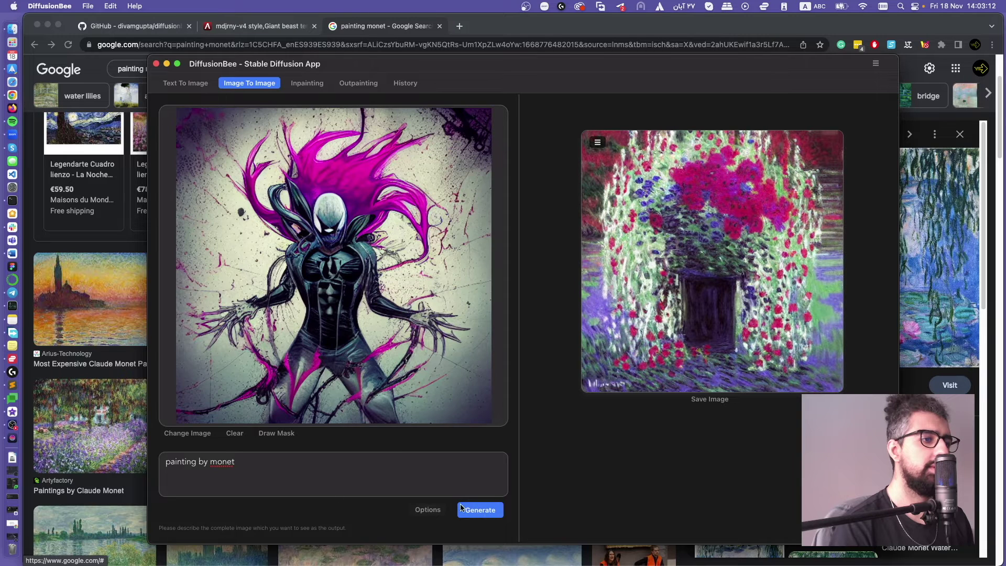
click(427, 509)
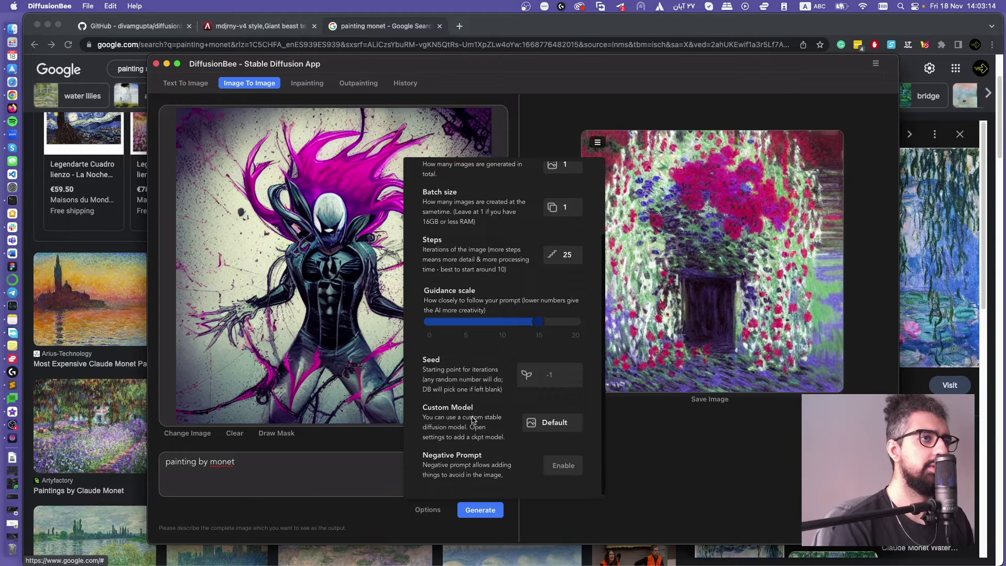
click(485, 510)
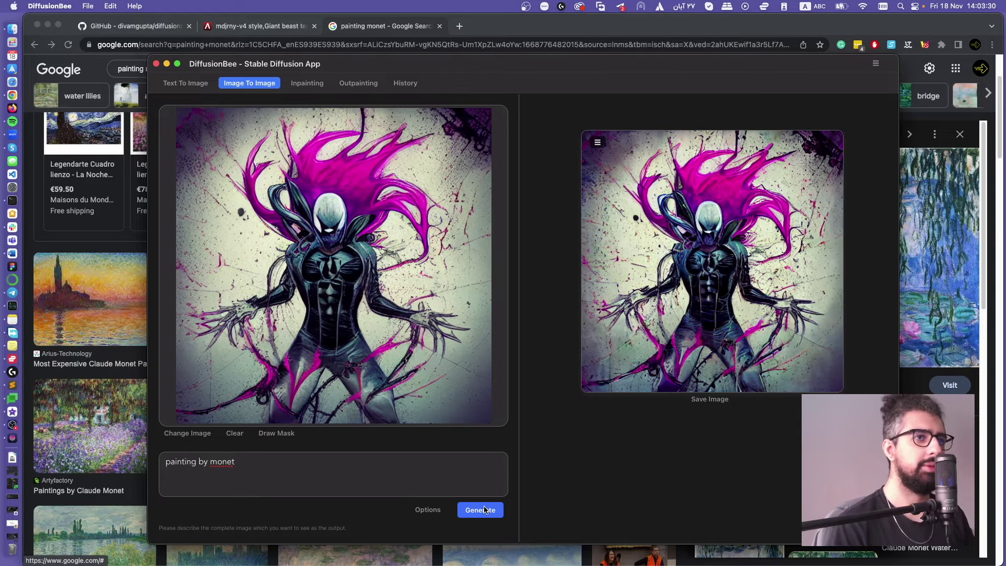
Lower the input strength to just above the 40 mark and the guidance scale to about 10
click(427, 512)
drag(565, 212, 512, 224)
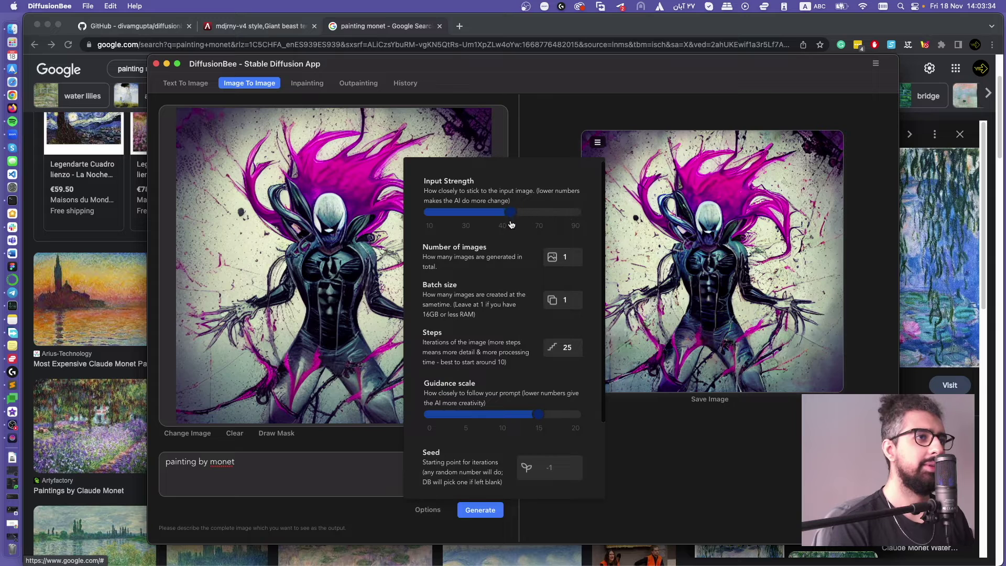
drag(538, 416, 502, 421)
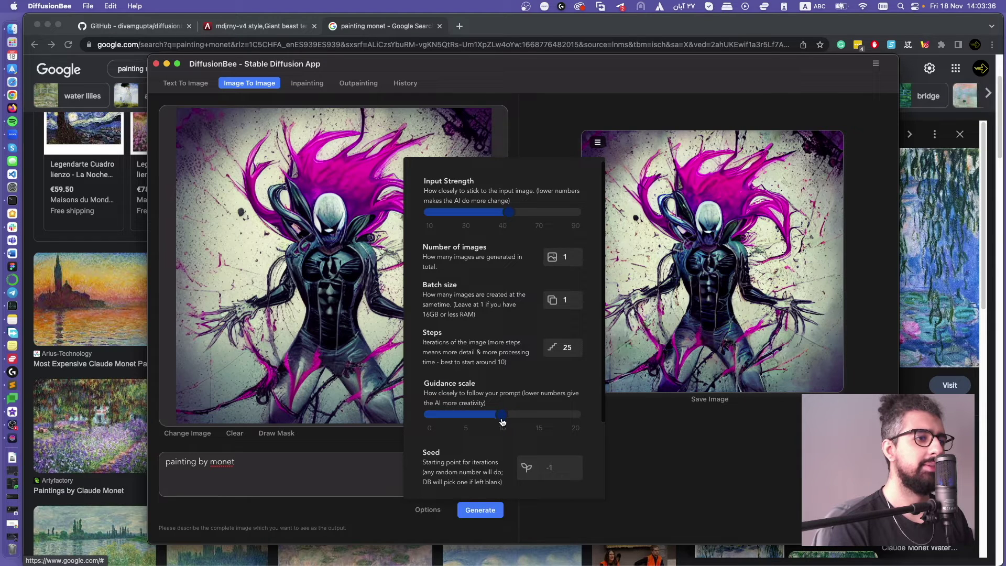
Generate the Monet-style version of the input image again with the current options
click(480, 511)
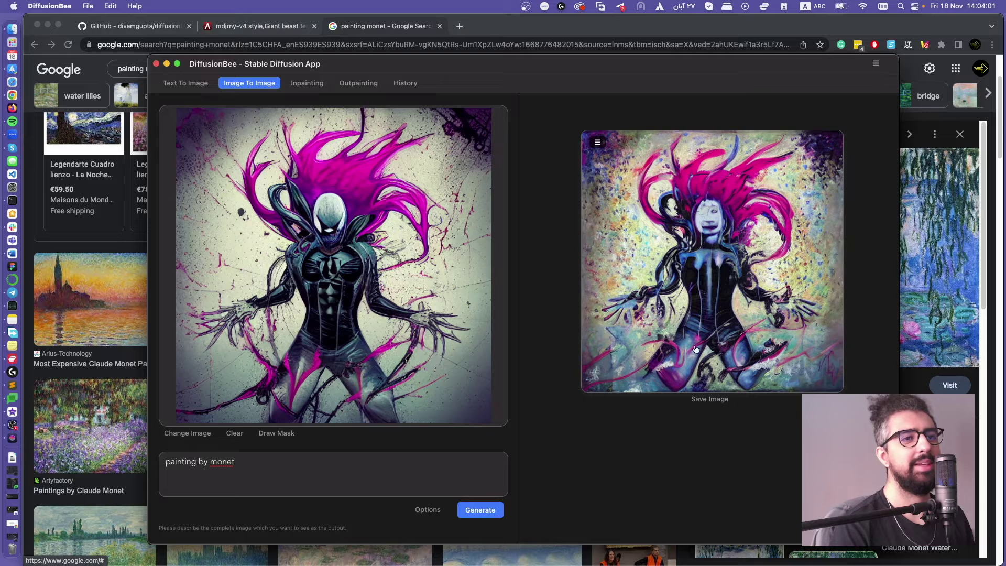
click(428, 510)
click(711, 465)
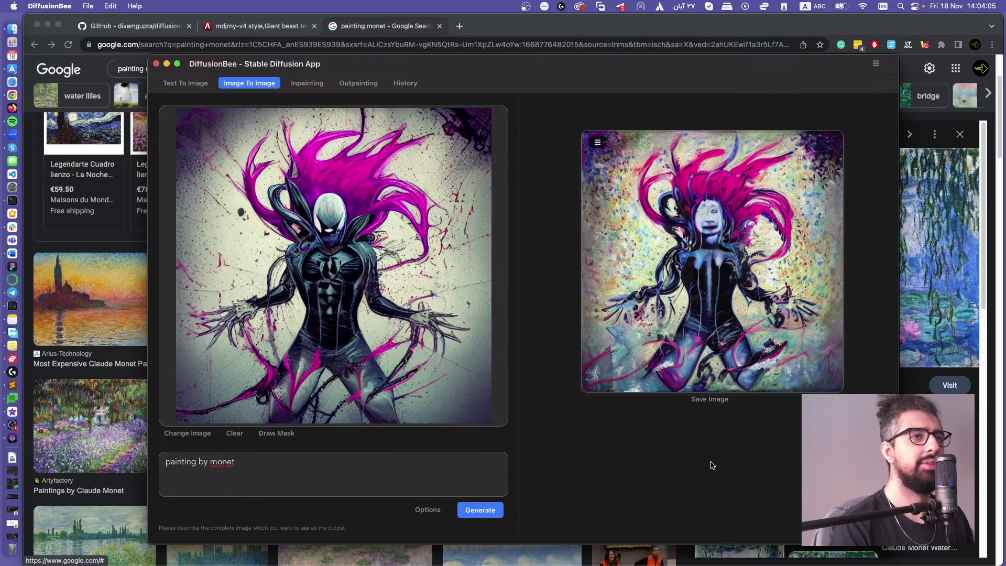
Switch to Inpainting and load beast.png from the images-gen folder as the input image
click(308, 85)
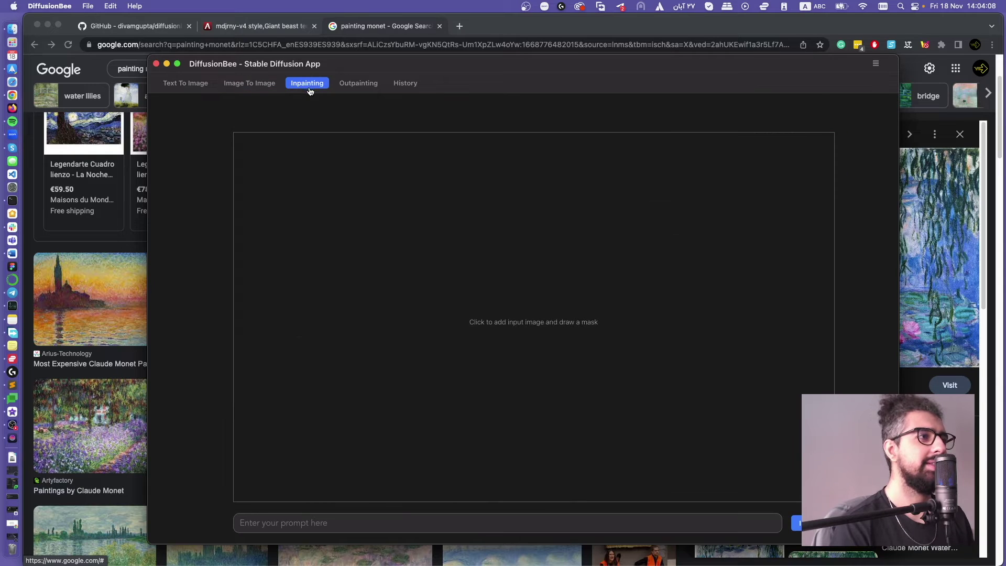
click(503, 318)
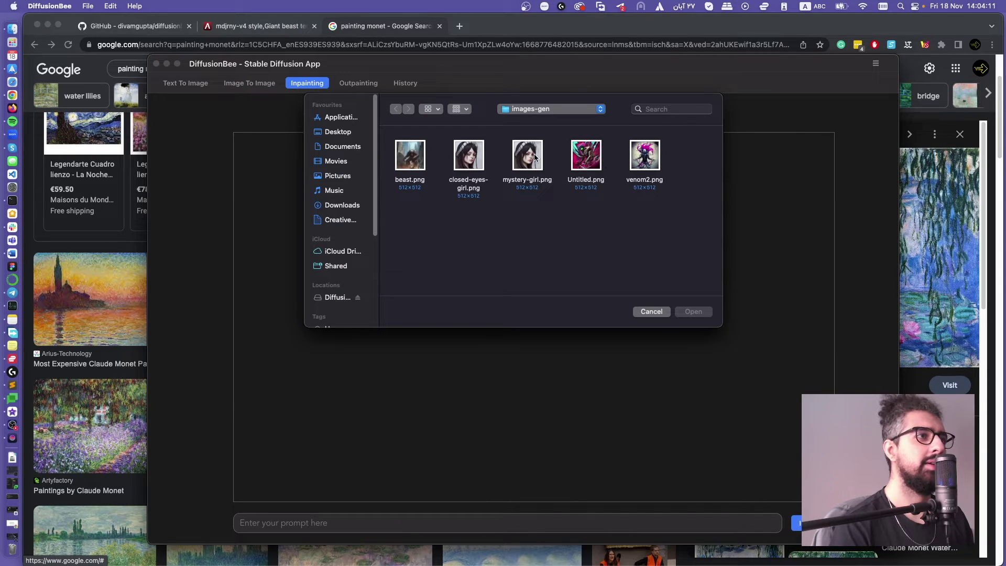
double_click(411, 157)
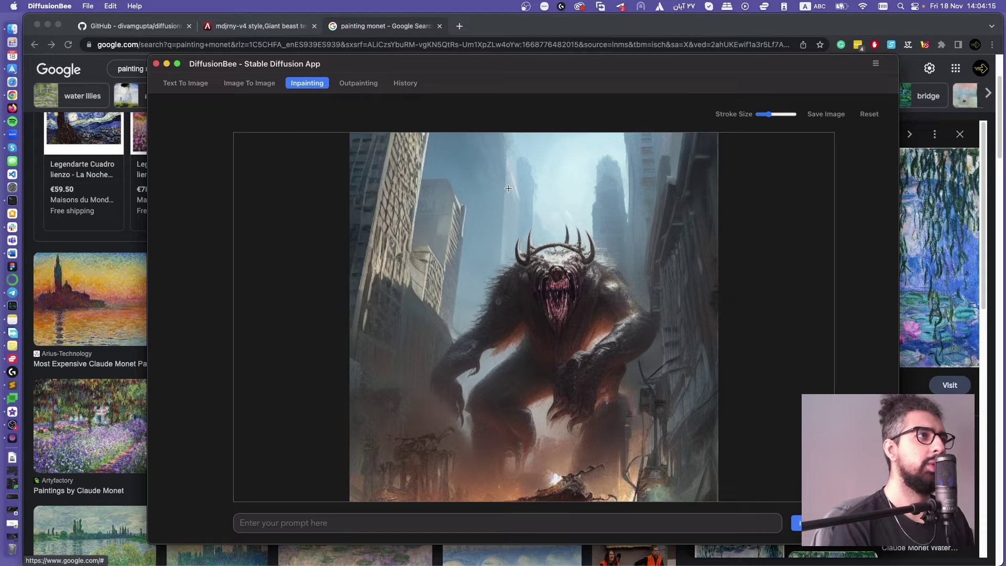
Increase the stroke size to nearly its maximum and paint a mask across the sky above the beast
mouse_move(502, 186)
mouse_down()
mouse_move(483, 175)
mouse_move(503, 187)
mouse_move(510, 173)
mouse_move(469, 174)
mouse_move(498, 189)
mouse_move(495, 175)
mouse_move(520, 167)
mouse_up()
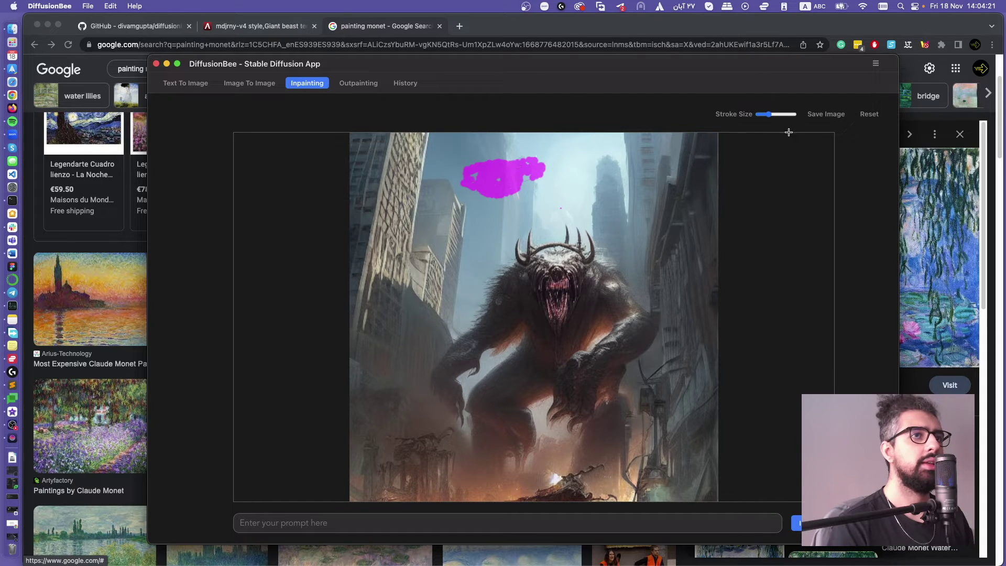
click(783, 115)
drag(784, 118, 796, 116)
mouse_move(493, 190)
mouse_down()
mouse_move(573, 174)
mouse_move(499, 173)
mouse_move(574, 169)
mouse_move(524, 164)
mouse_move(442, 178)
mouse_move(412, 168)
mouse_move(440, 170)
mouse_move(454, 162)
mouse_move(455, 141)
mouse_move(514, 148)
mouse_move(457, 165)
mouse_move(640, 151)
mouse_move(616, 149)
mouse_move(623, 155)
mouse_move(592, 176)
mouse_move(598, 199)
mouse_move(446, 196)
mouse_move(613, 195)
mouse_move(613, 176)
mouse_move(623, 187)
mouse_move(650, 164)
mouse_move(652, 137)
mouse_move(654, 177)
mouse_move(654, 169)
mouse_move(541, 198)
mouse_up()
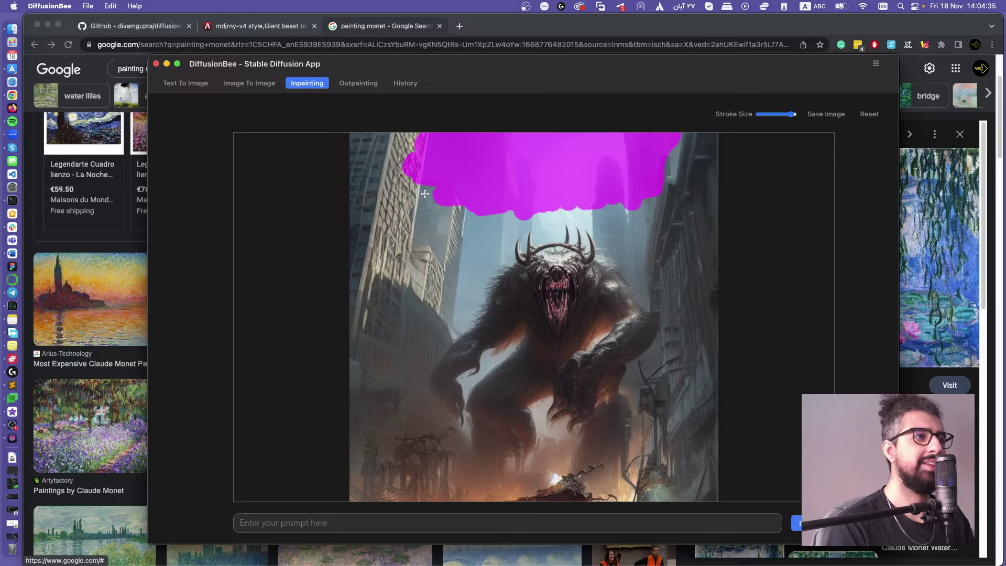
Inpaint the masked sky with the prompt "cyberpunk mountains"
click(307, 524)
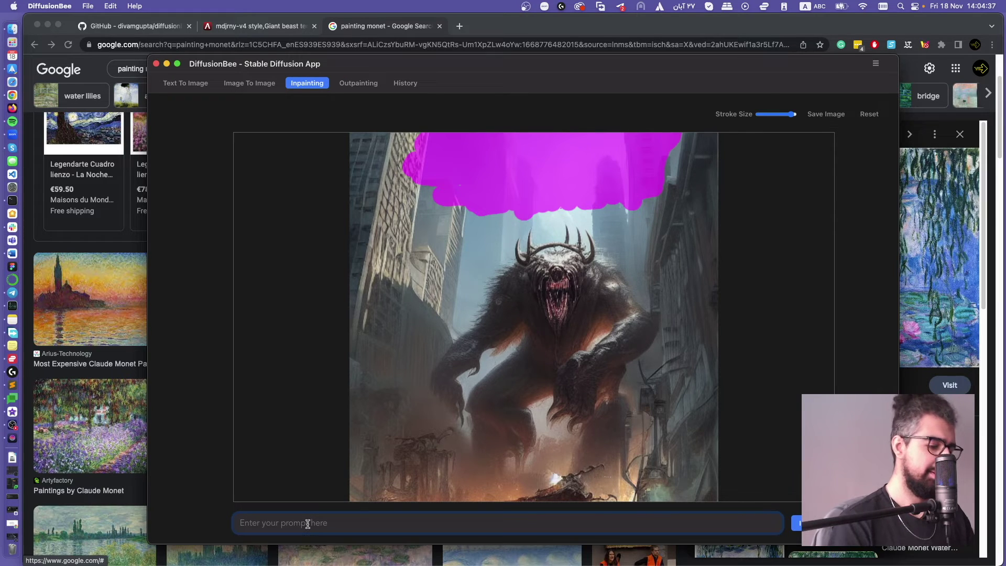
text(cyberp)
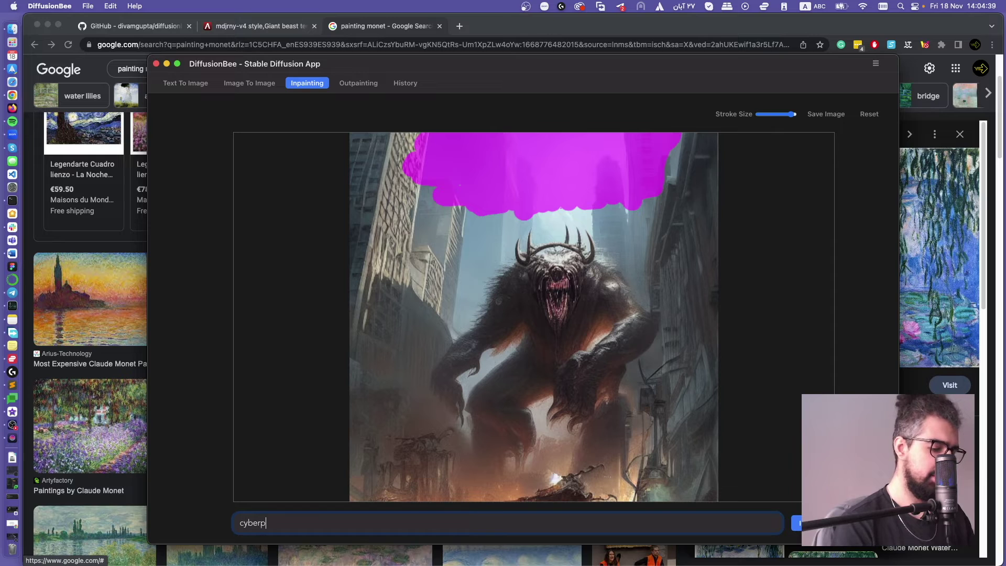
text(unk)
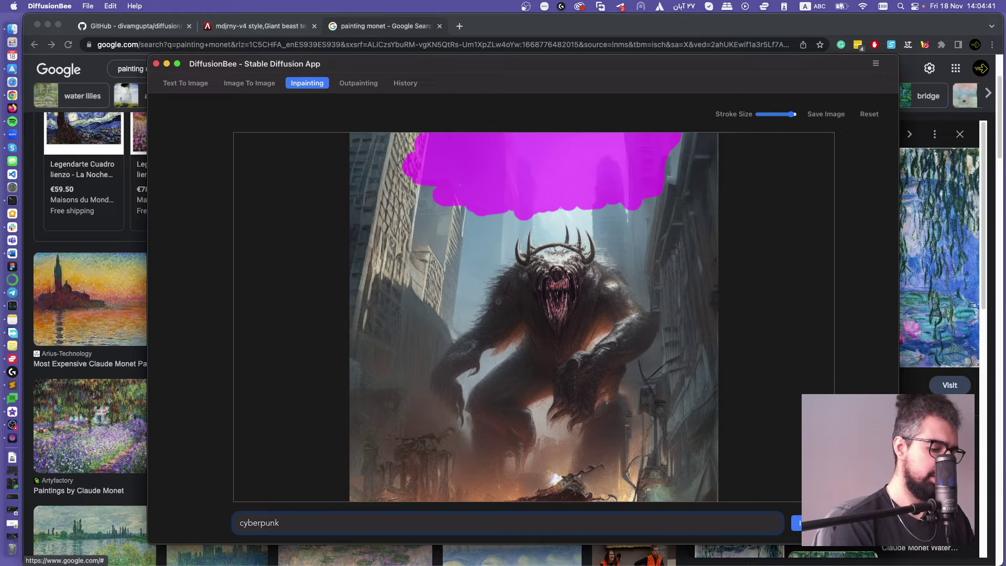
text( mountains)
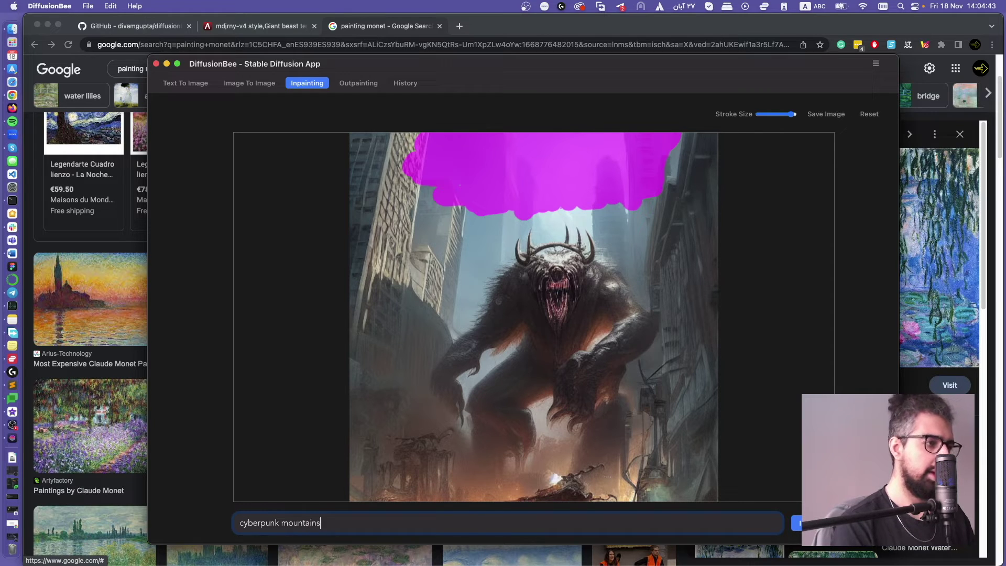
key(Return)
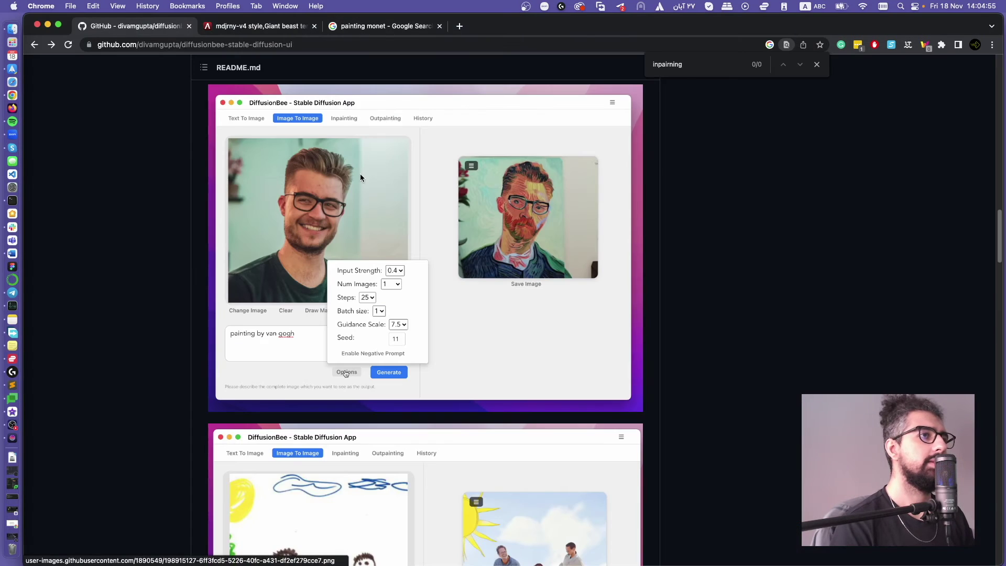
Examine the Image To Image, mask and inpainting examples in the GitHub README in Chrome, and check the generation progress in DiffusionBee
scroll(361, 175, down, 3)
scroll(360, 178, down, 5)
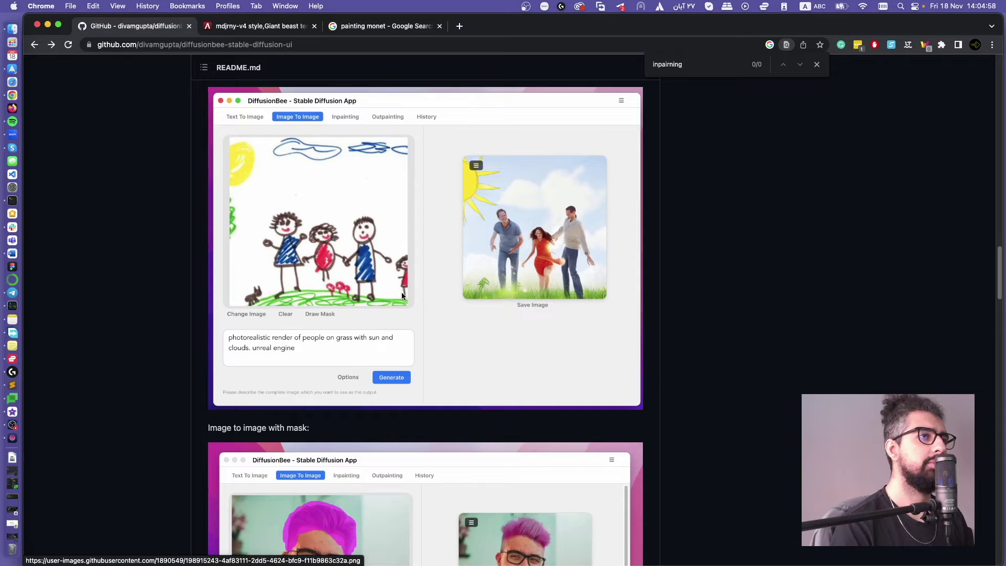
scroll(402, 291, down, 2)
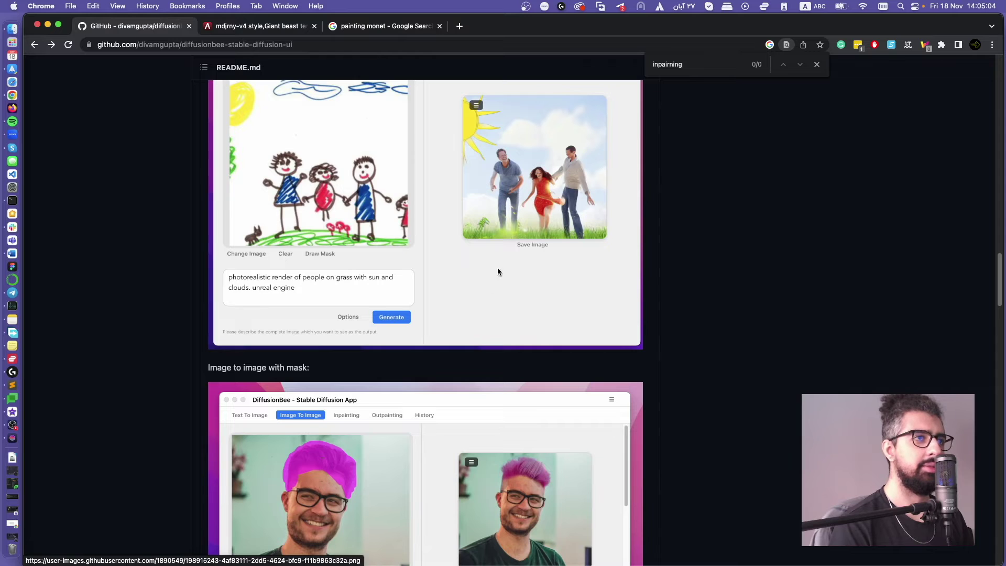
scroll(492, 283, down, 8)
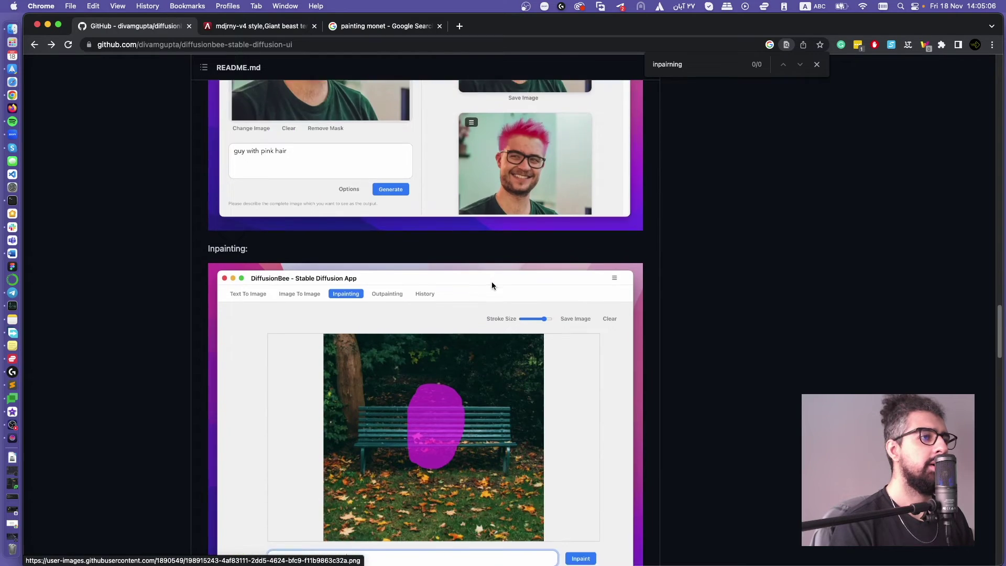
scroll(492, 283, down, 4)
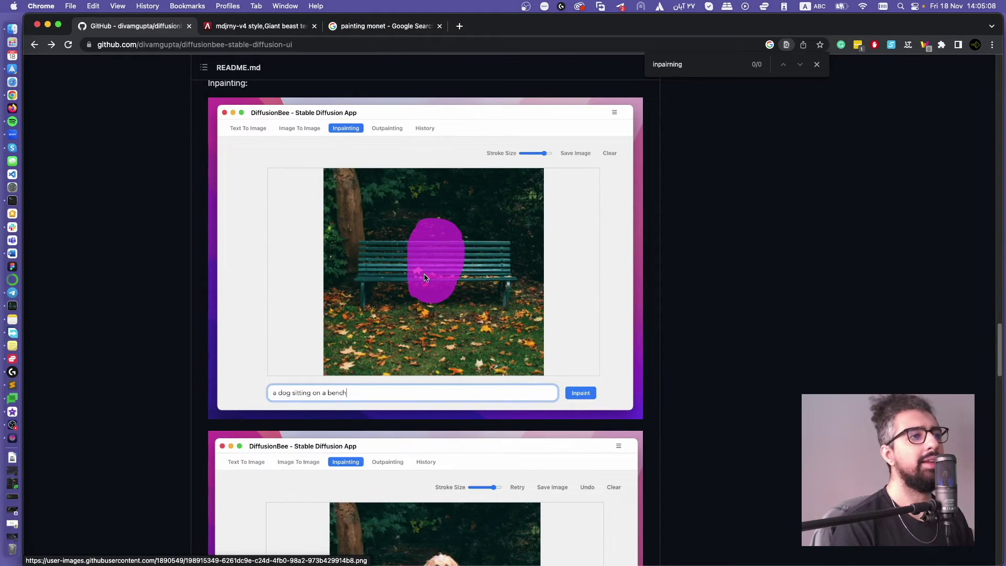
scroll(422, 273, down, 4)
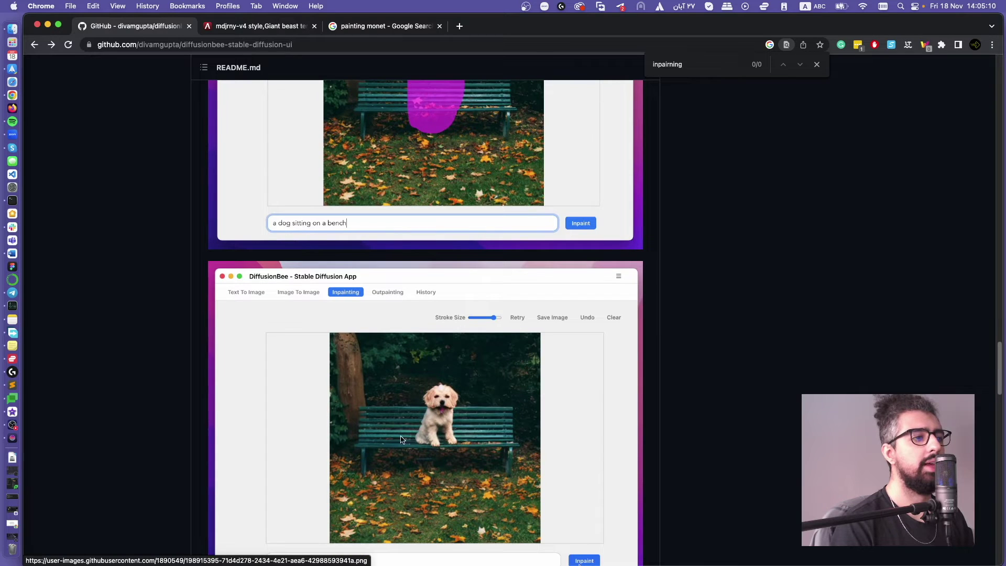
scroll(454, 446, down, 7)
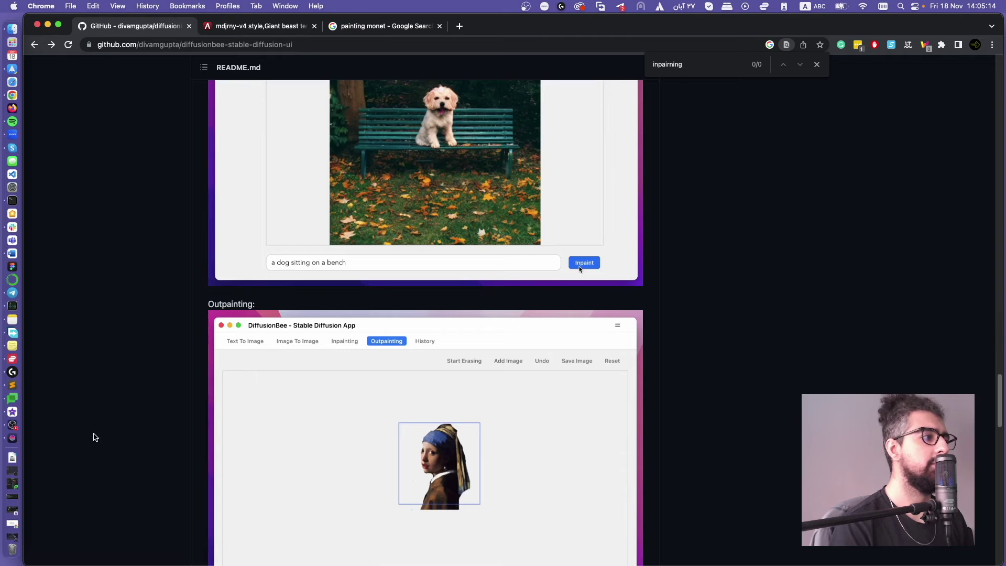
click(12, 440)
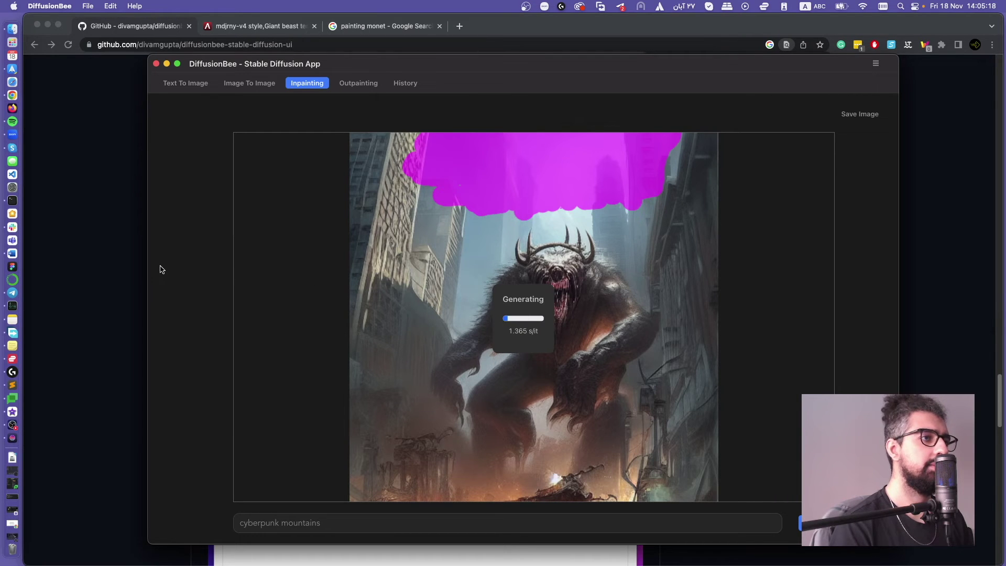
click(126, 277)
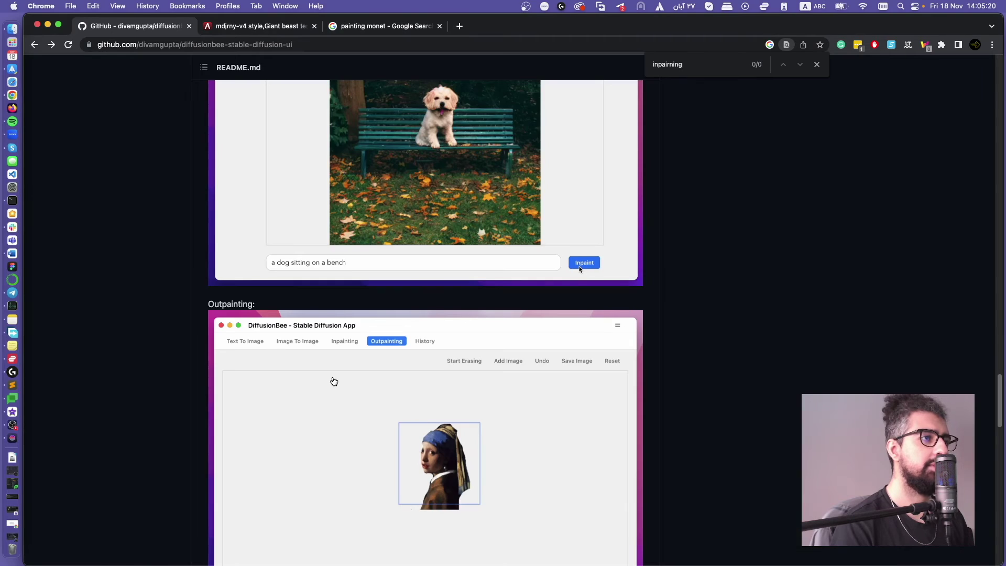
Examine the outpainting examples in the GitHub README, including the extended painting of the woman
scroll(315, 361, down, 3)
scroll(419, 309, down, 8)
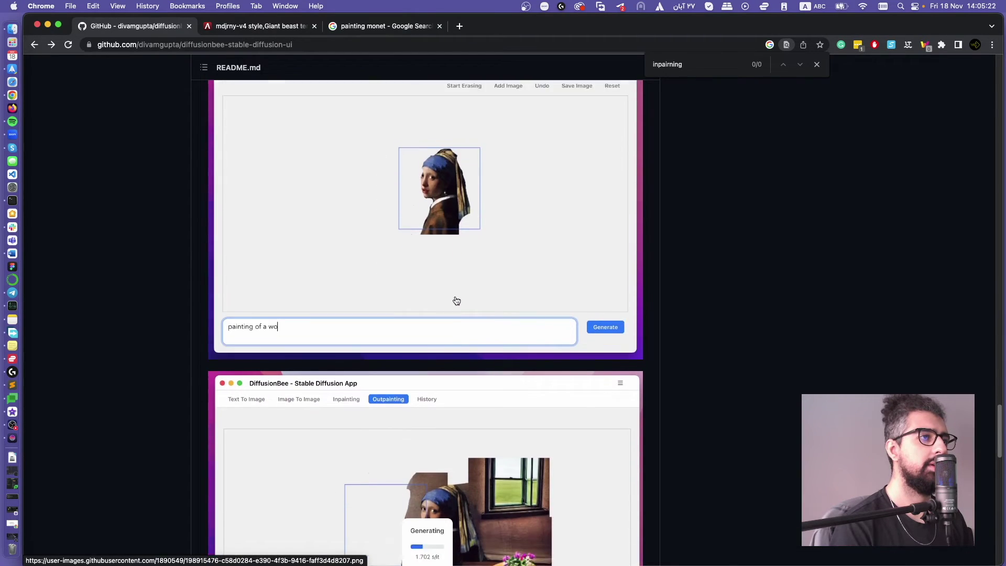
scroll(456, 301, down, 7)
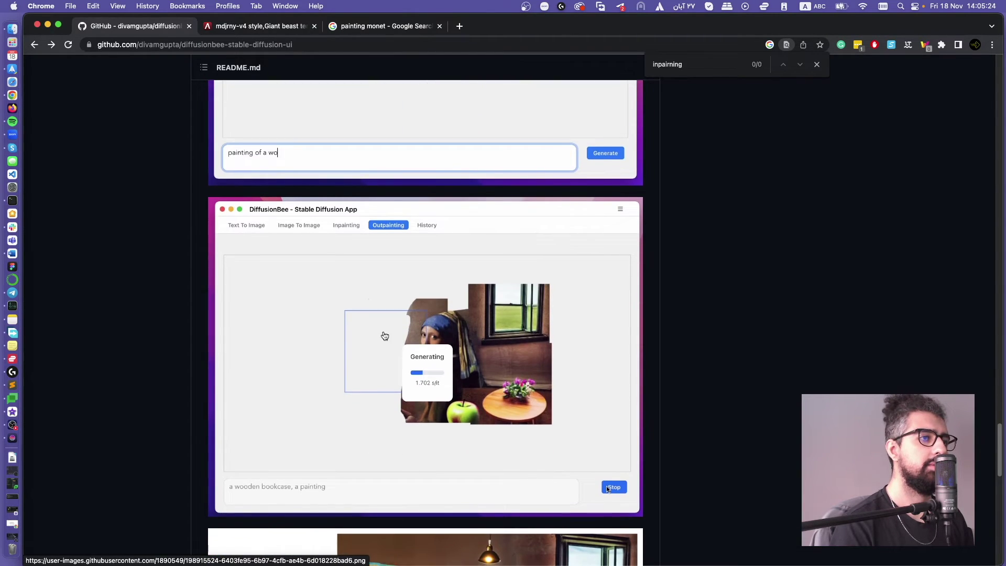
scroll(385, 336, down, 3)
scroll(425, 345, down, 2)
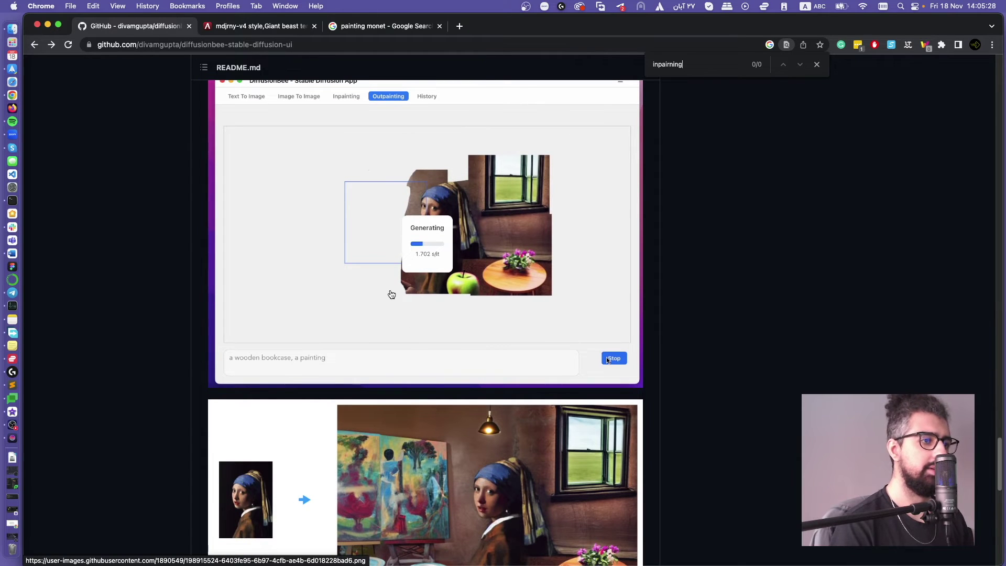
scroll(391, 295, down, 5)
scroll(426, 269, up, 6)
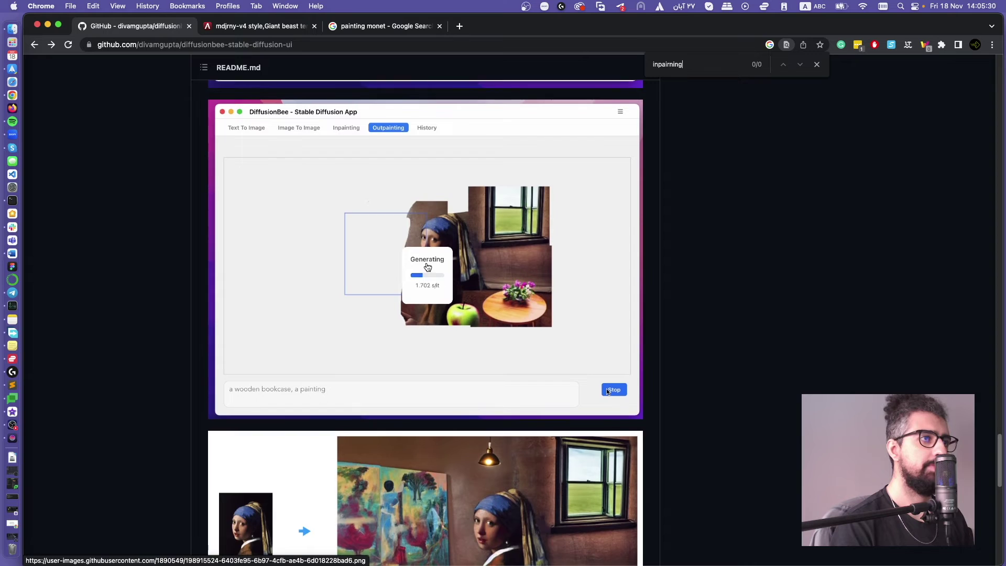
scroll(428, 267, down, 10)
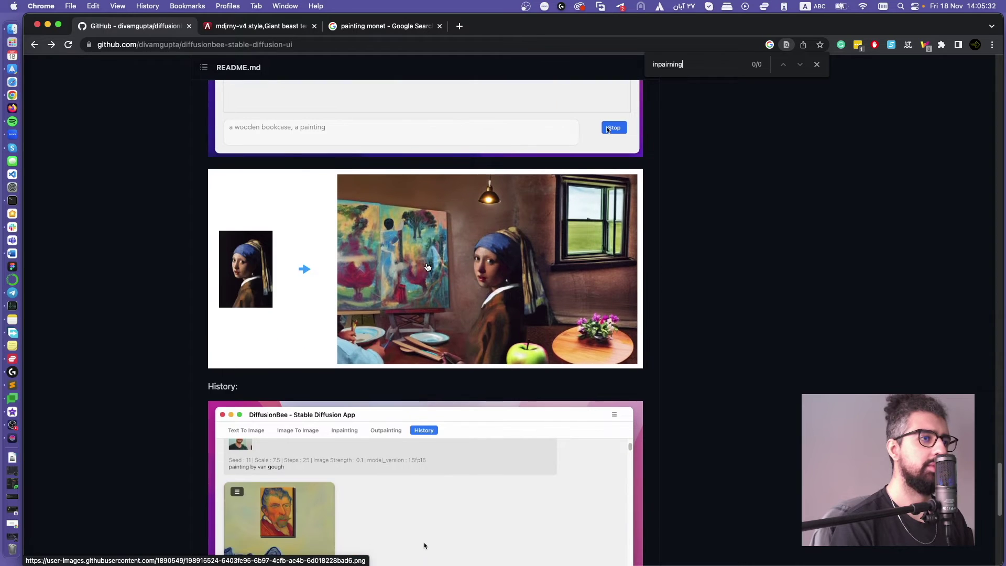
scroll(429, 270, up, 20)
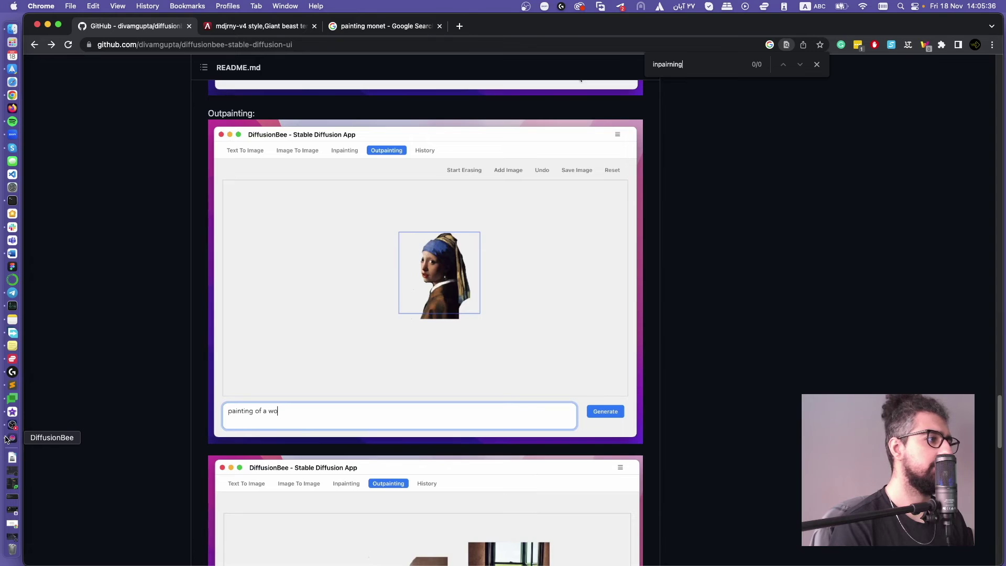
Switch to DiffusionBee, mask the beast's face, and inpaint it with the prompt "a beast with a joker head"
click(7, 439)
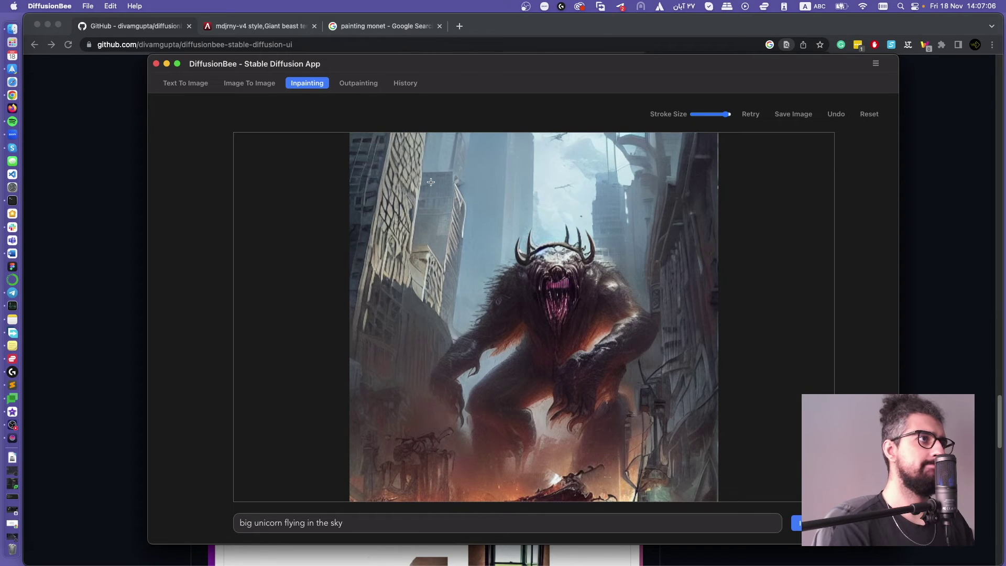
mouse_move(568, 308)
mouse_down()
mouse_move(551, 289)
mouse_move(559, 321)
mouse_move(565, 294)
mouse_move(536, 277)
mouse_move(549, 296)
mouse_move(564, 298)
mouse_move(566, 260)
mouse_move(540, 273)
mouse_move(538, 295)
mouse_move(560, 316)
mouse_move(574, 296)
mouse_move(558, 298)
mouse_move(550, 269)
mouse_move(558, 310)
mouse_up()
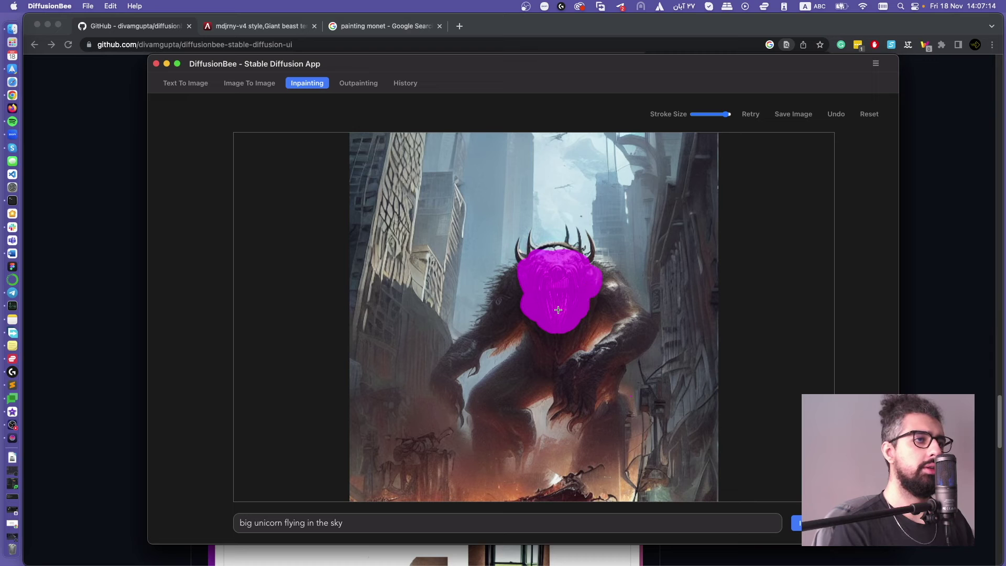
triple_click(360, 527)
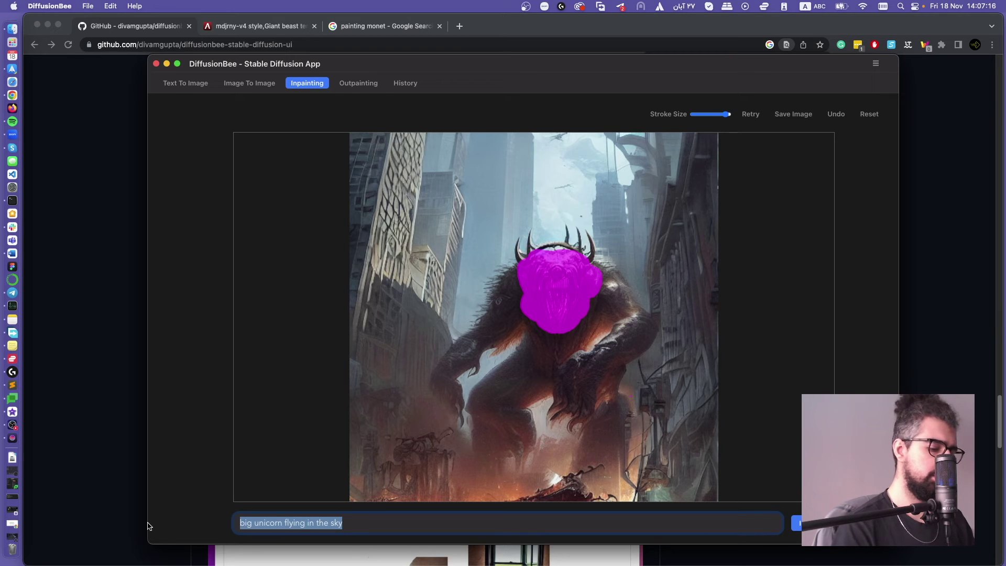
text(a bea)
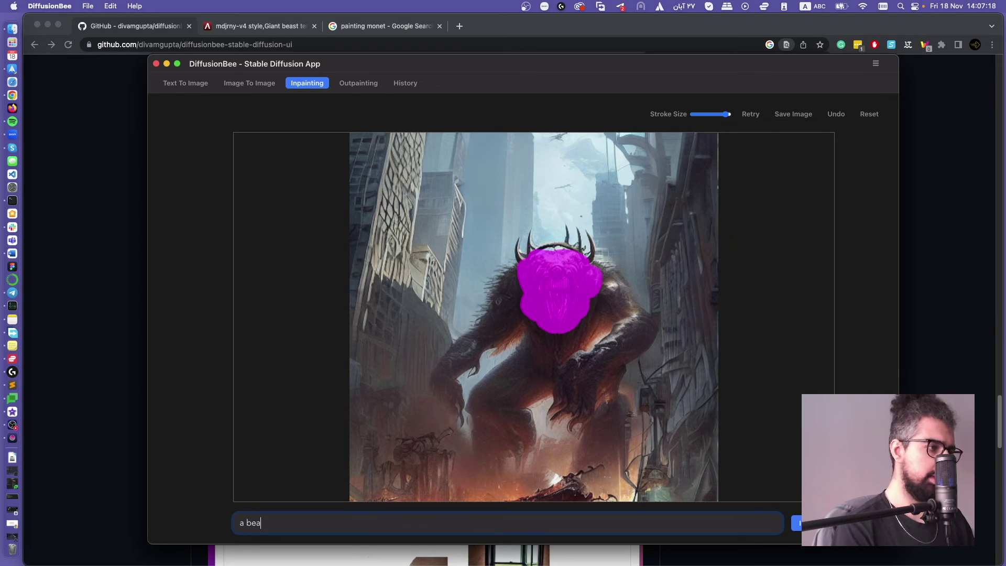
text(st with a joker head)
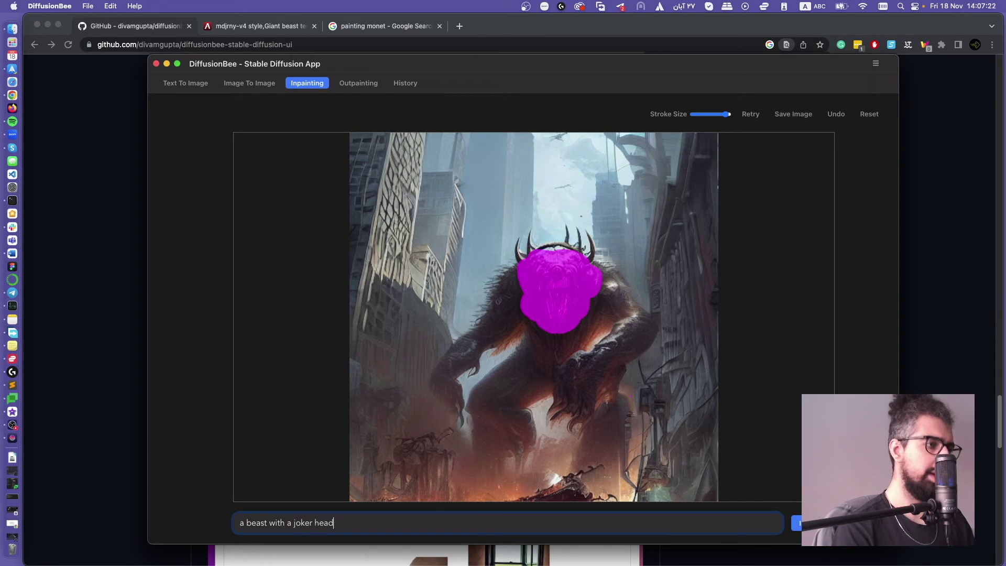
key(Return)
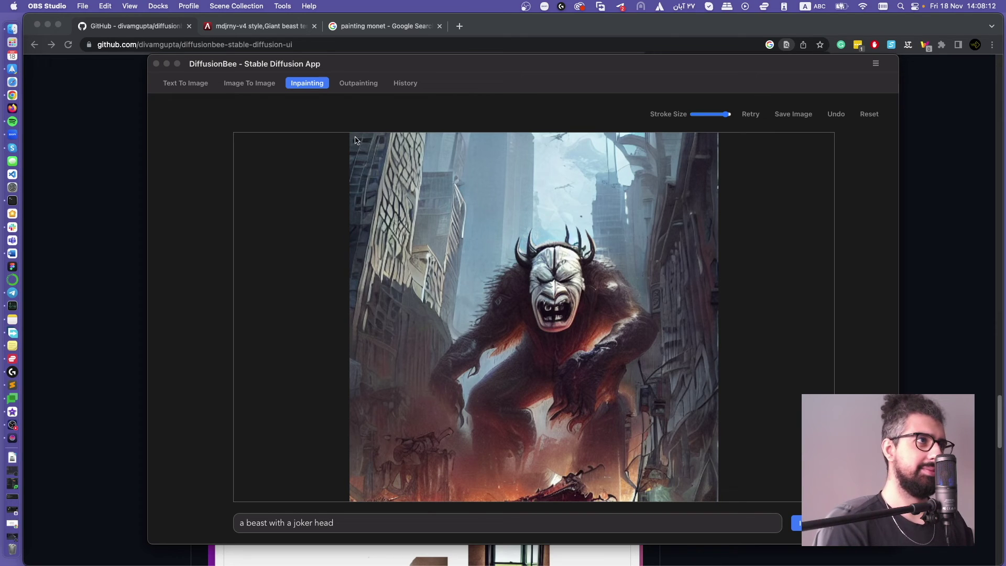
Save the inpainted beast image as new_beast.png in the images-gen folder
click(349, 89)
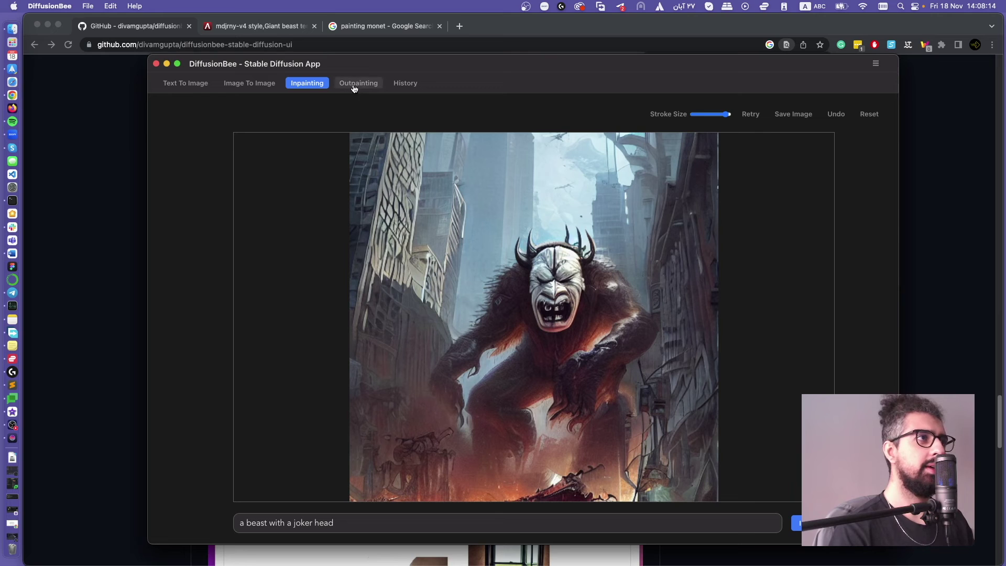
click(785, 118)
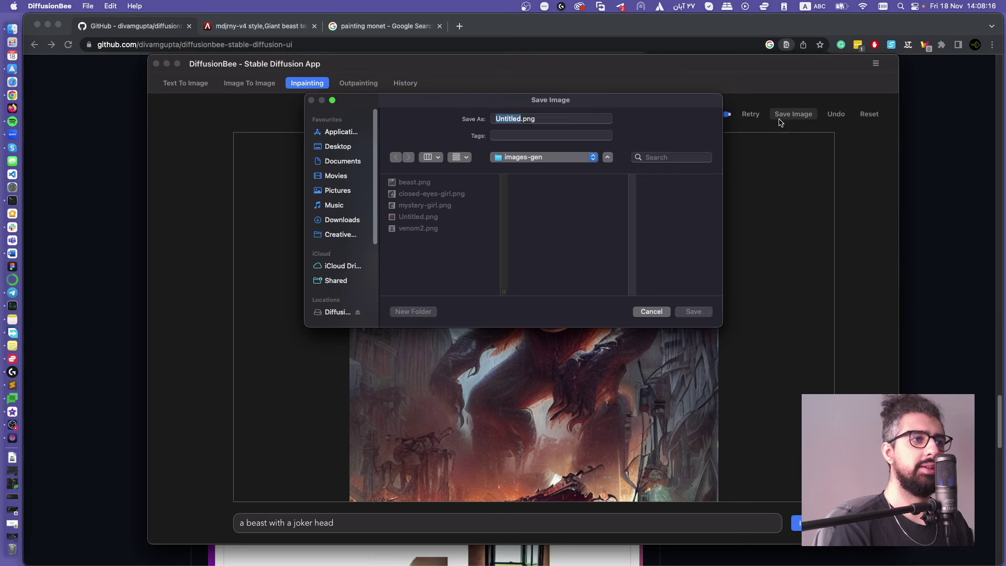
text(new_bea)
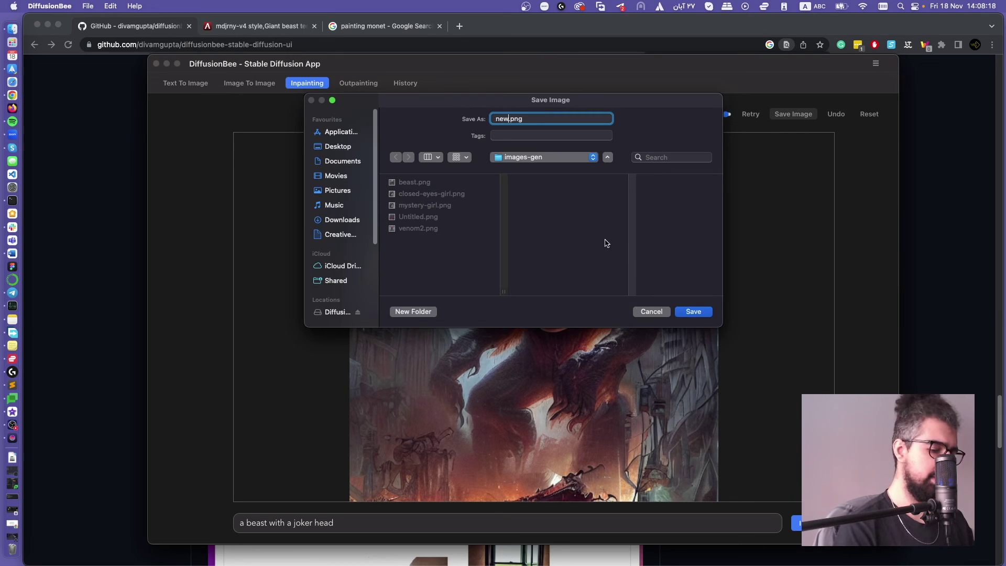
text(st)
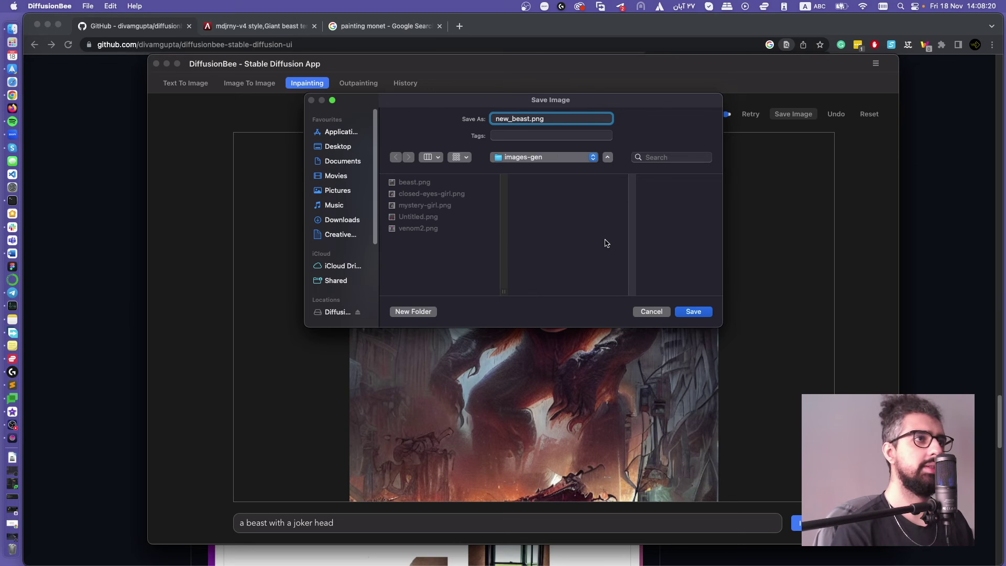
key(Return)
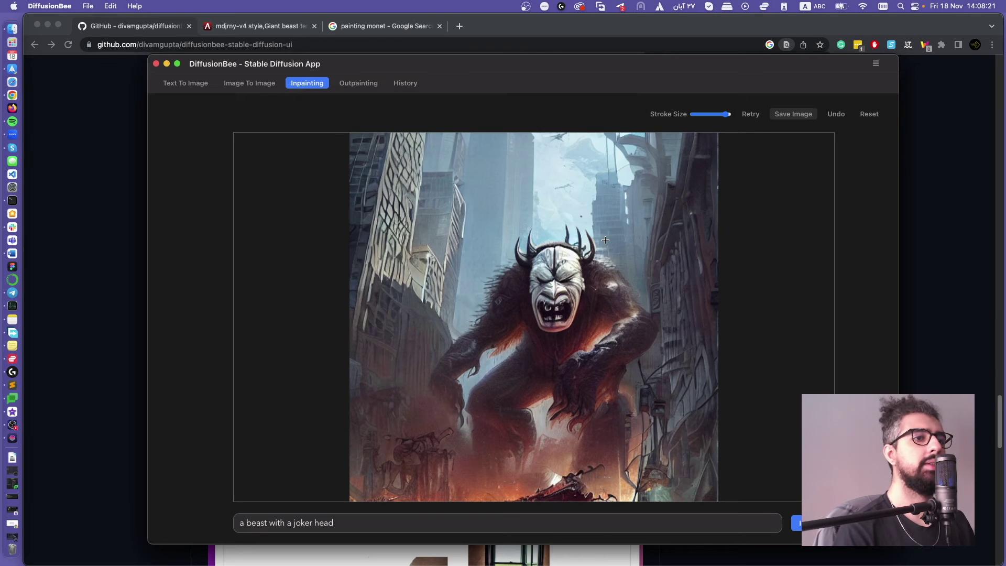
Add new_beast.png from the images-gen folder to the Outpainting canvas
click(350, 90)
click(834, 110)
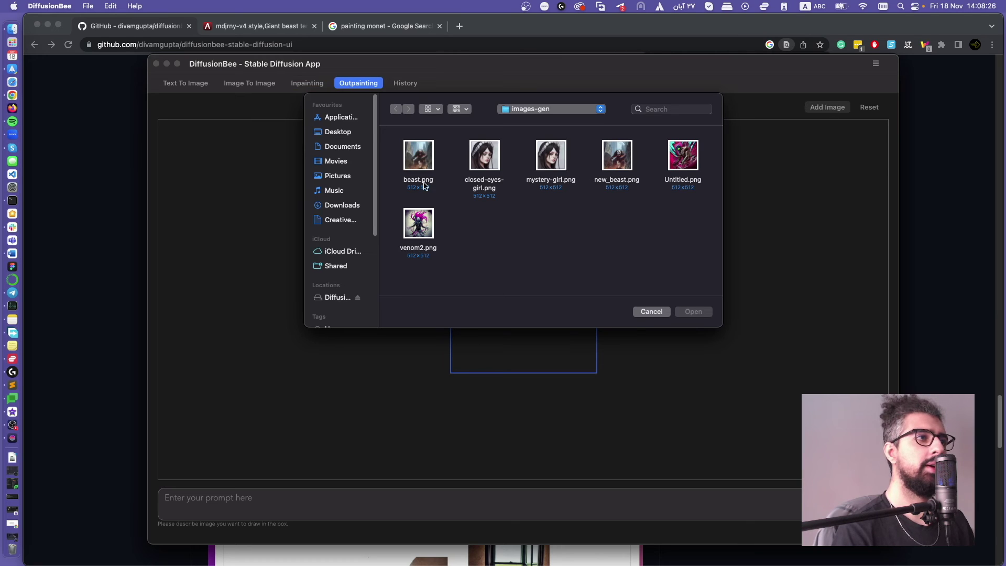
double_click(625, 161)
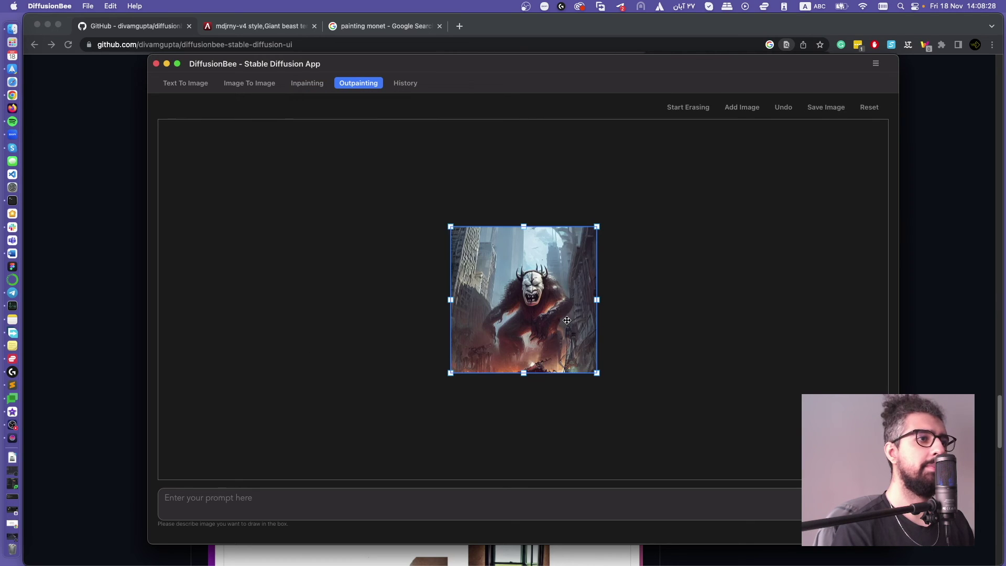
Erase the city background around the beast on the outpainting canvas, keeping only the creature
click(700, 109)
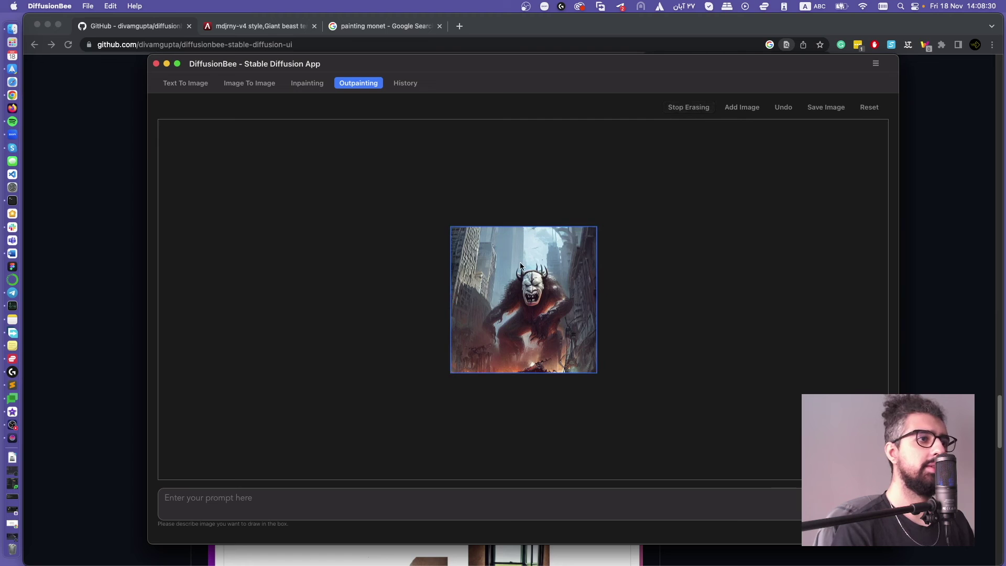
mouse_move(493, 293)
mouse_down()
mouse_move(495, 264)
mouse_move(478, 260)
mouse_move(494, 244)
mouse_move(474, 250)
mouse_up()
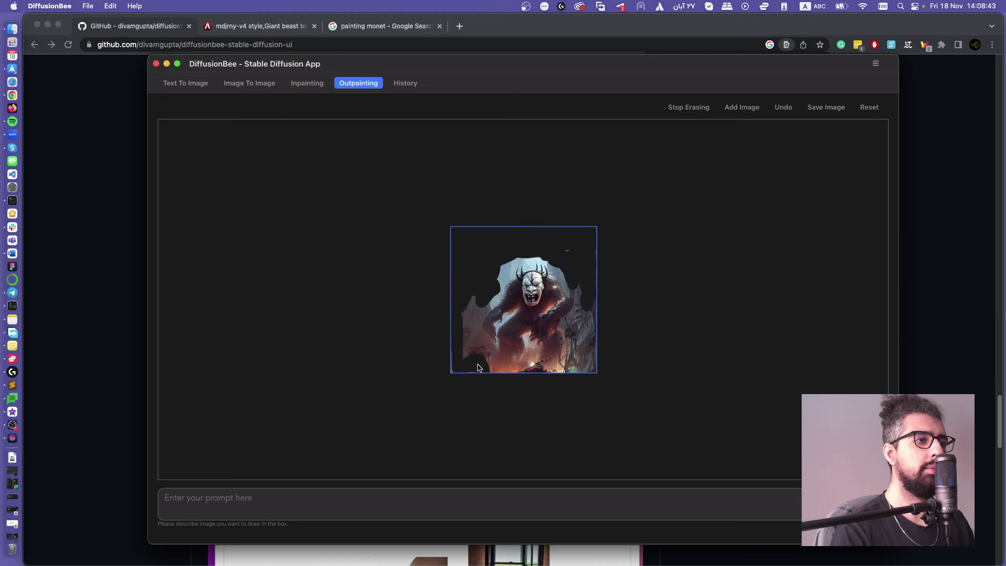
mouse_move(474, 370)
mouse_down()
mouse_move(468, 339)
mouse_move(480, 305)
mouse_move(459, 317)
mouse_move(475, 294)
mouse_move(469, 333)
mouse_move(488, 367)
mouse_move(580, 364)
mouse_move(586, 317)
mouse_up()
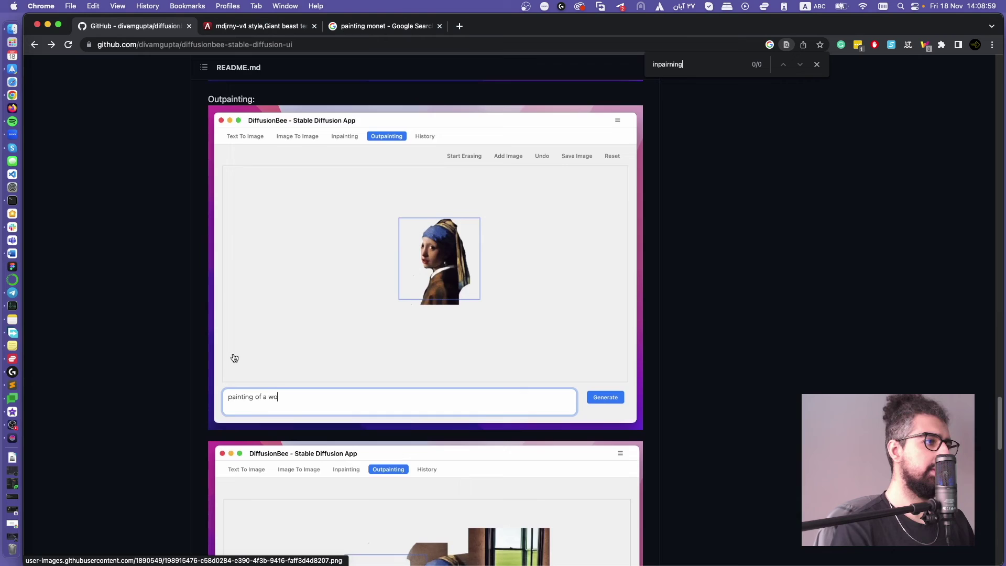
Examine the README's outpainting examples in Chrome, from the text prompt through the generation to the extended painting
scroll(233, 356, down, 5)
scroll(234, 358, down, 2)
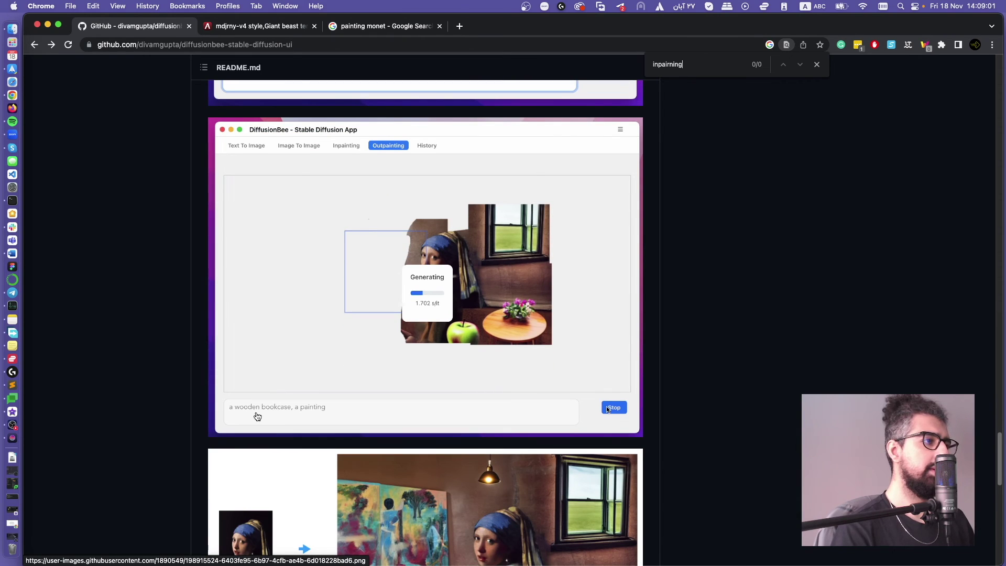
scroll(258, 417, down, 7)
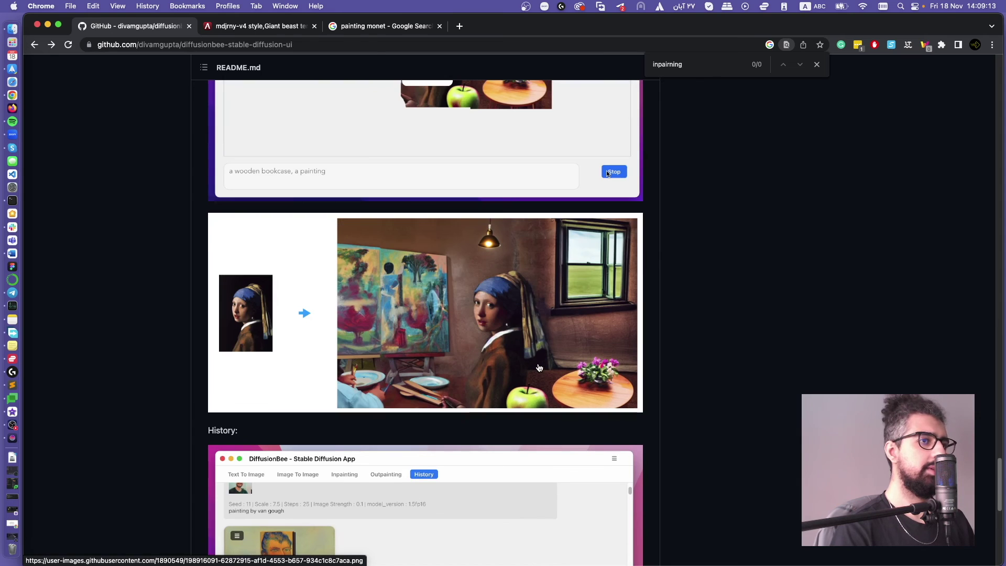
Switch to DiffusionBee and enter the outpainting prompt "a green nature full of flowers"
click(12, 438)
text(a green nature full of)
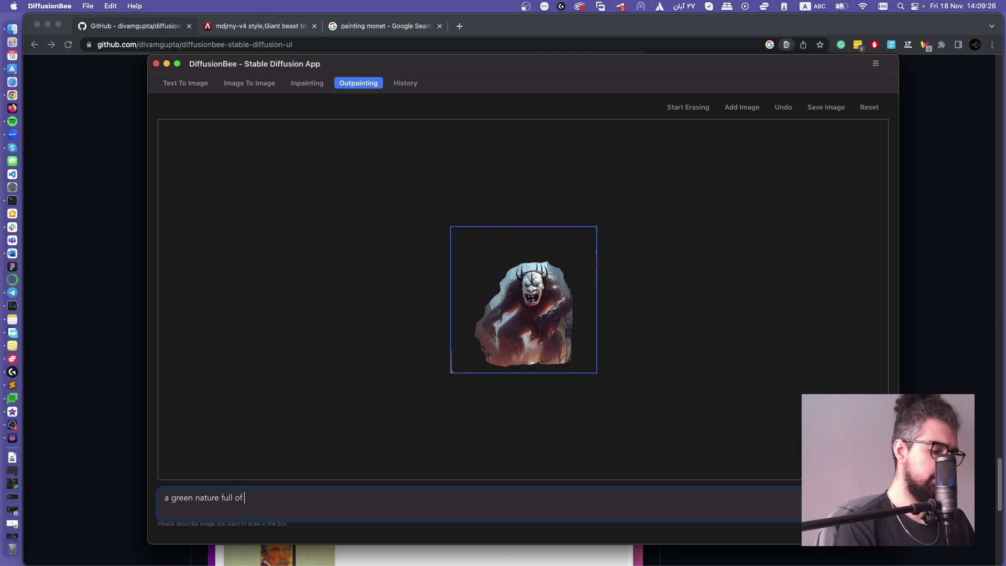
text(lowers)
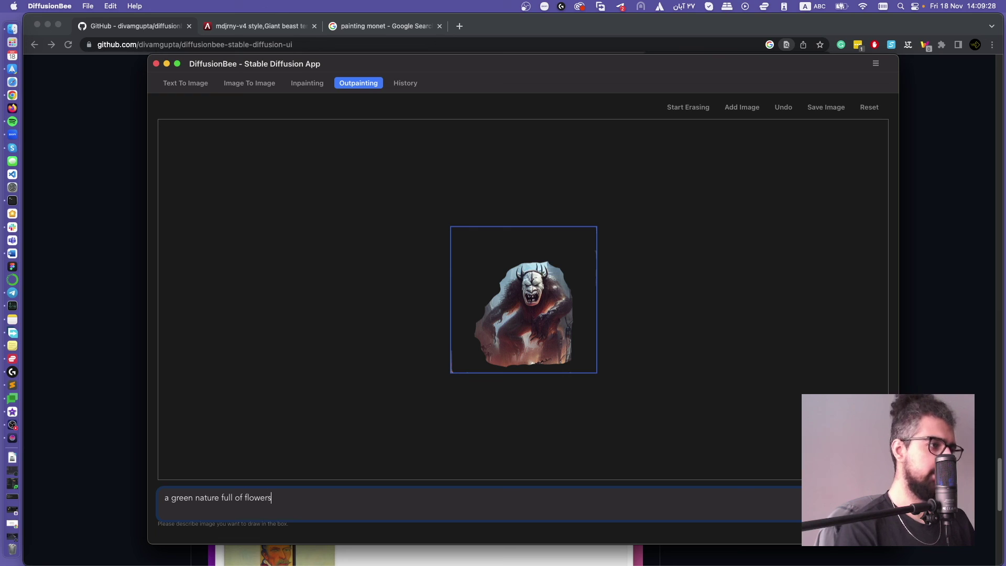